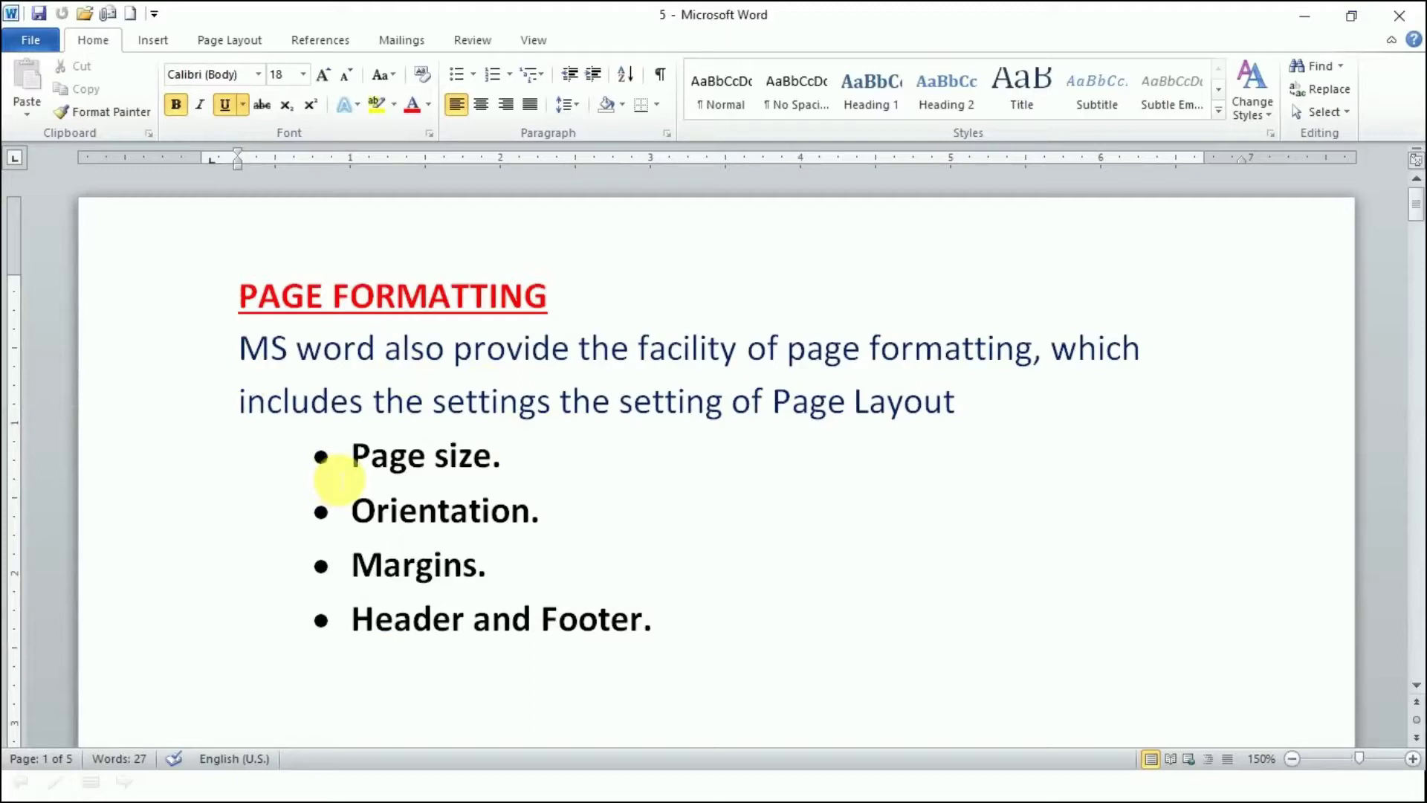
Step: Bring up the Page Layout ribbon tab with Alt+P
key(alt+p)
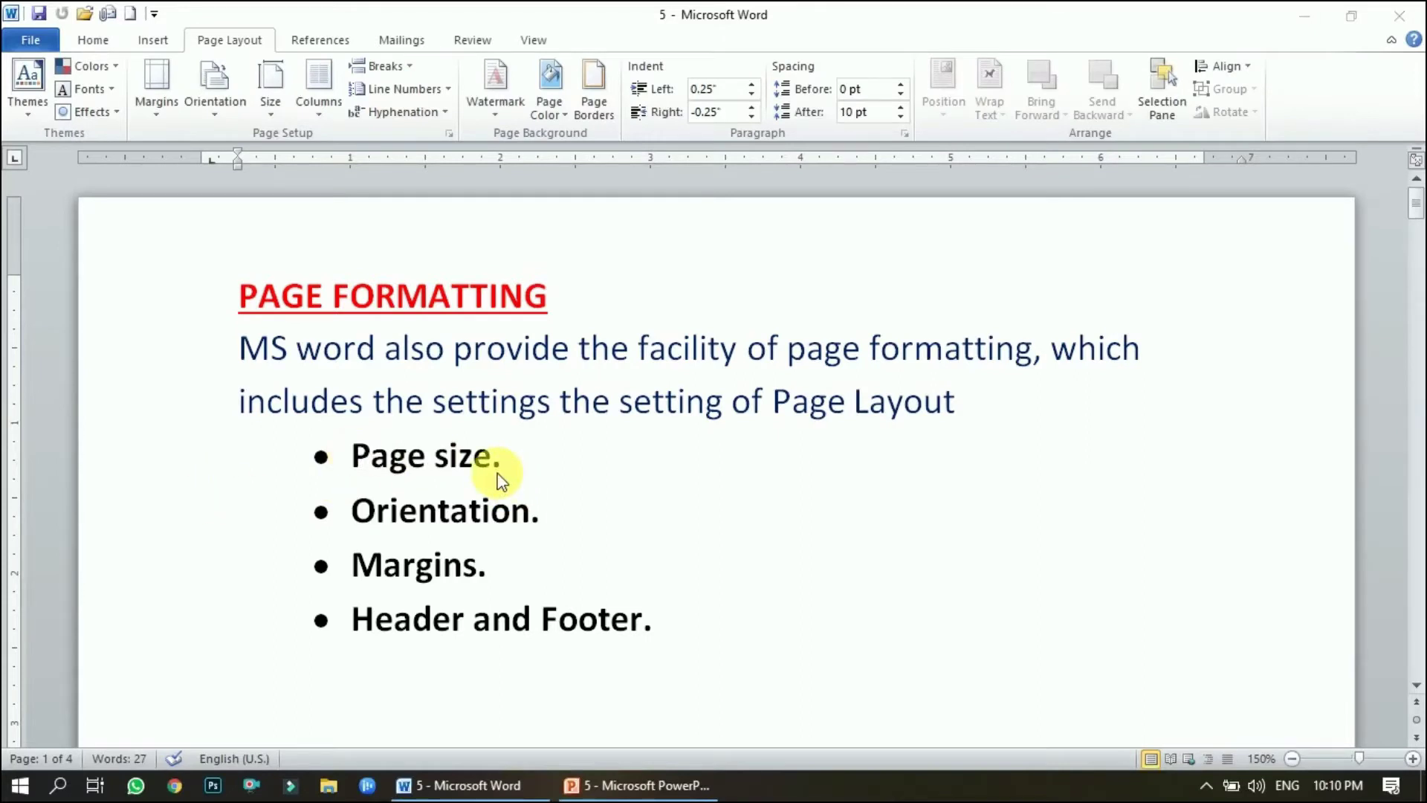
Step: Open the paper Size list, where Legal is current, and choose More Paper Sizes
click(274, 114)
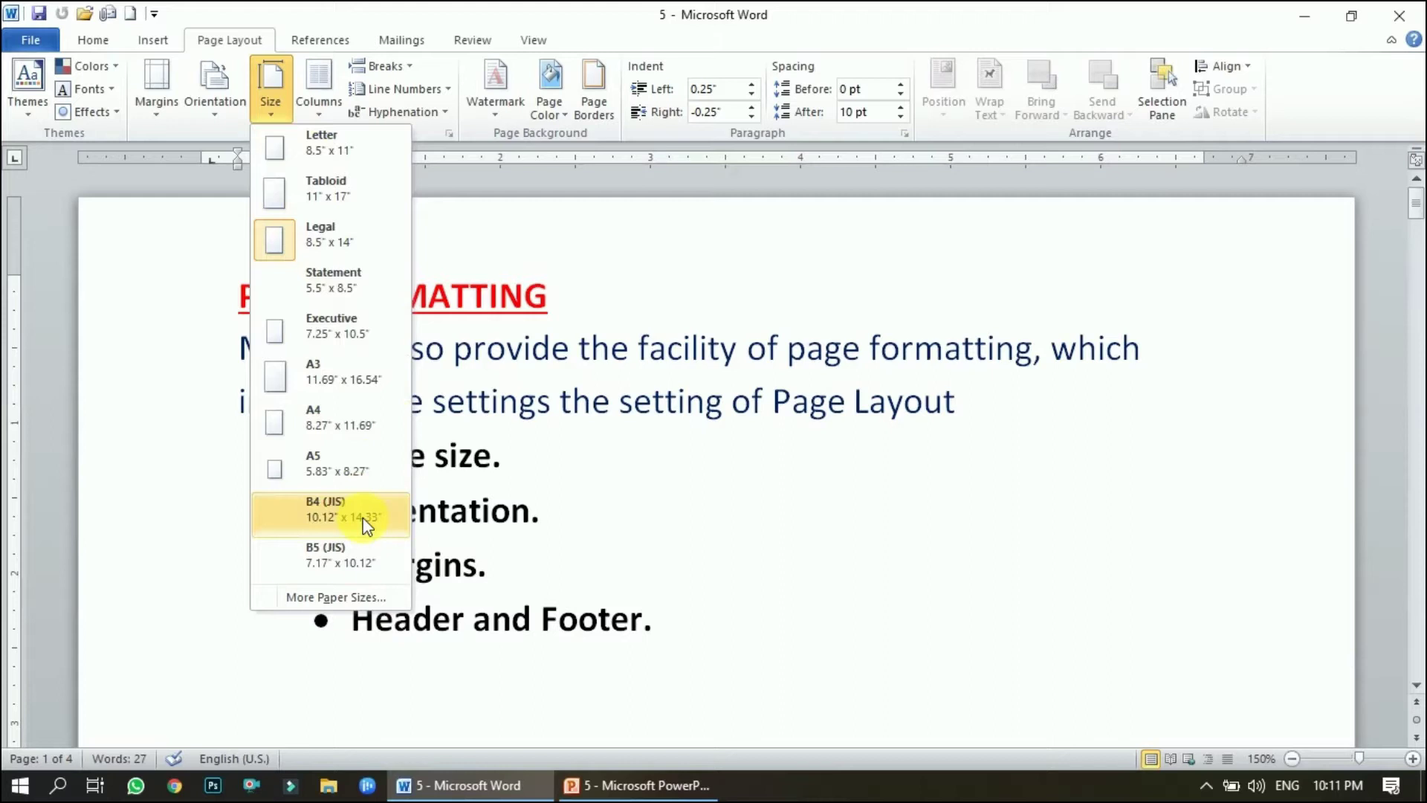
click(379, 596)
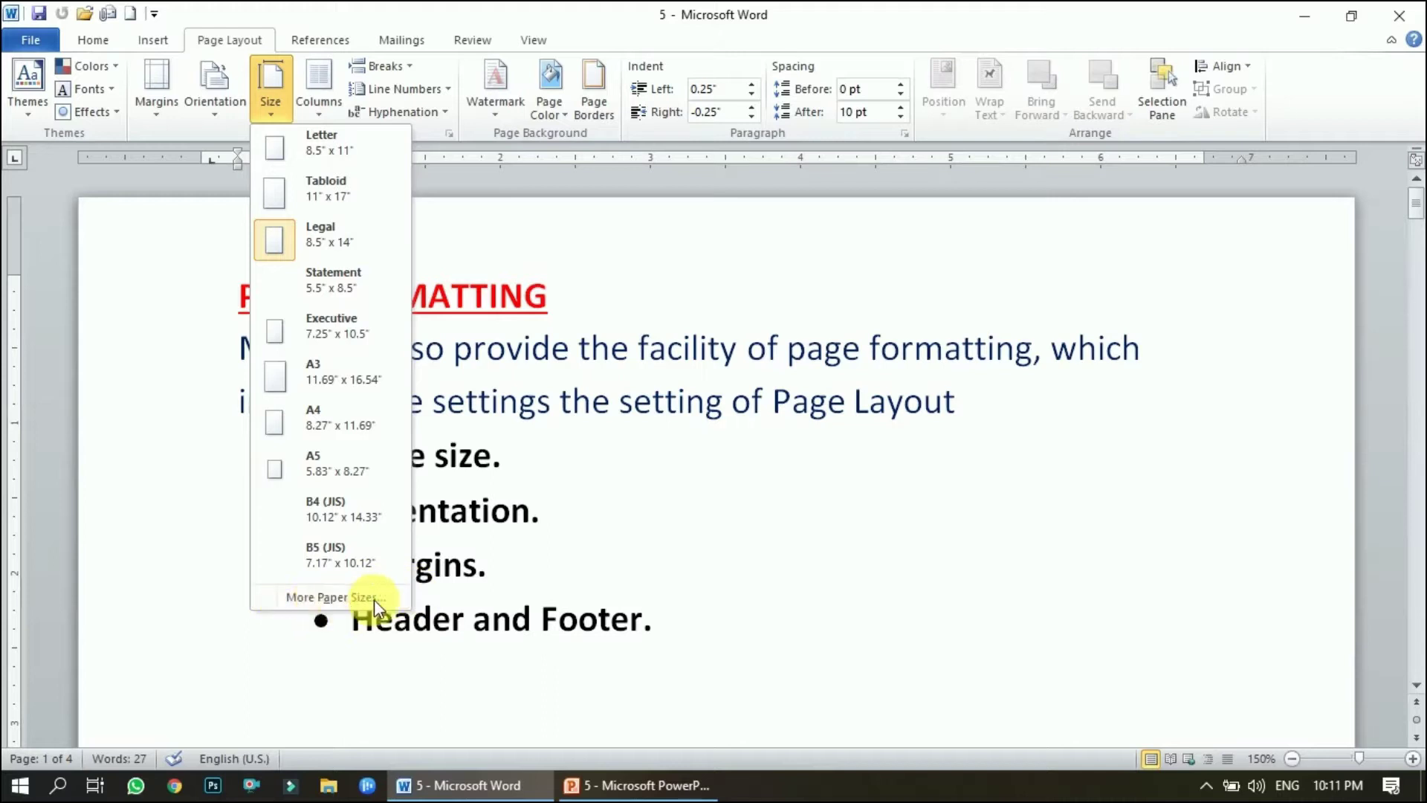
Step: In Page Setup's Paper settings, choose Letter as the paper size
click(373, 599)
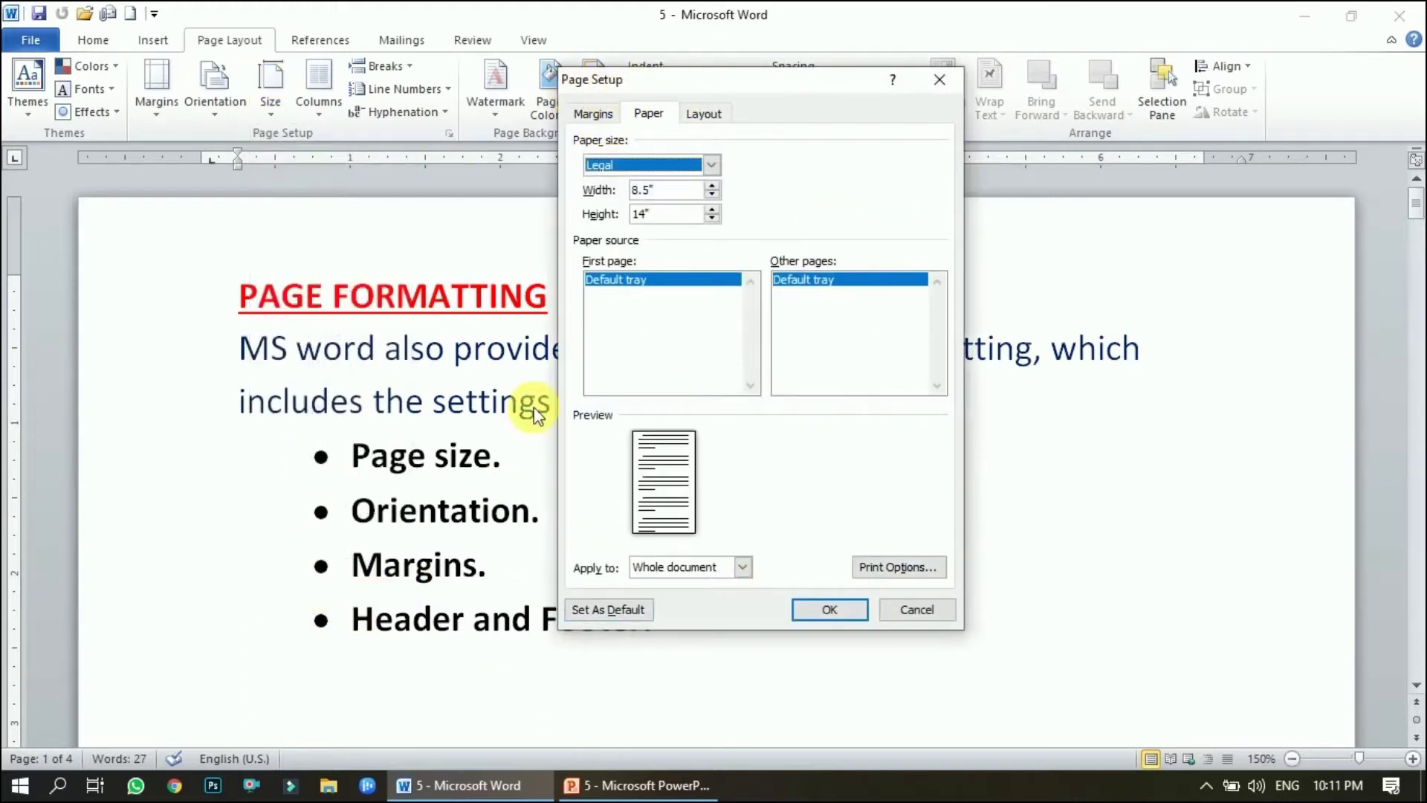
click(941, 79)
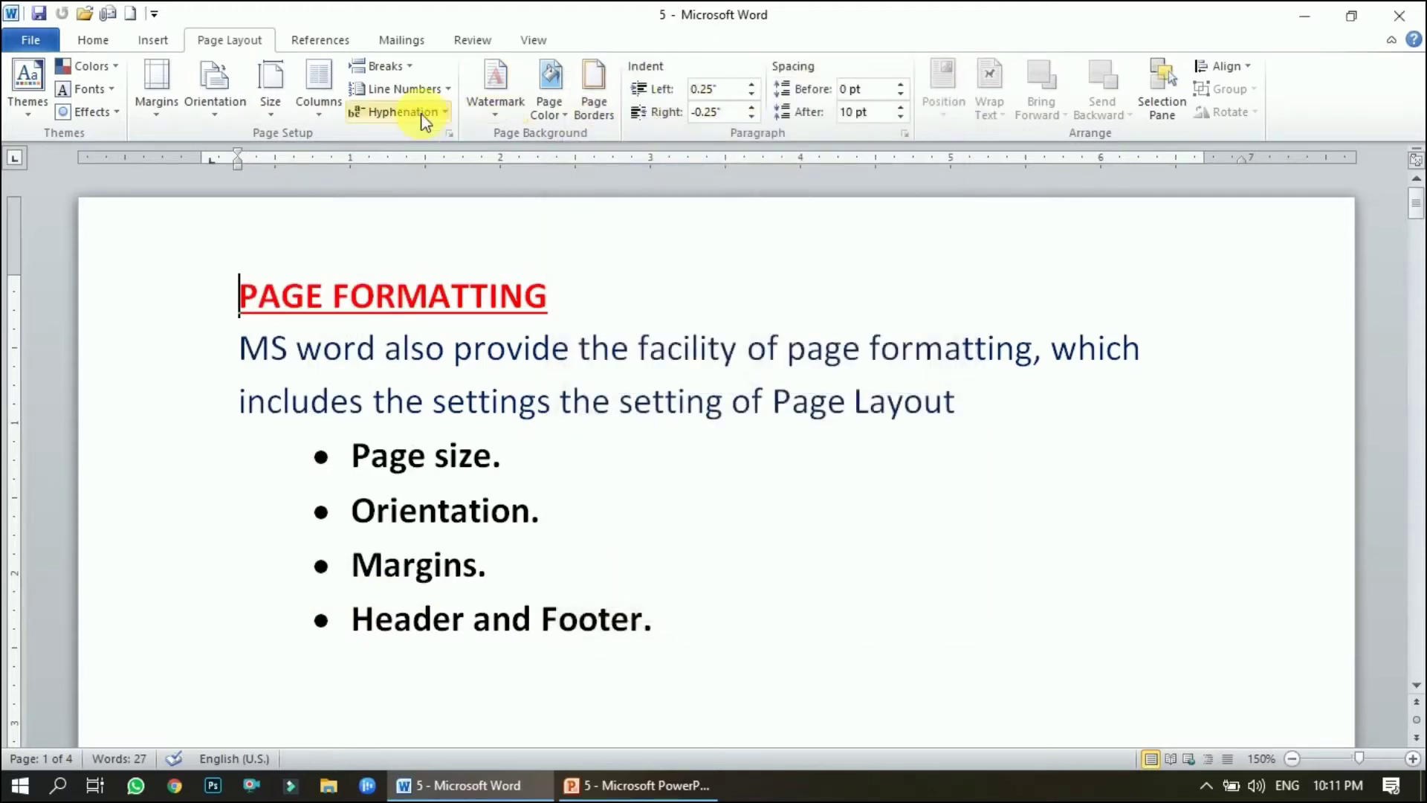
click(453, 135)
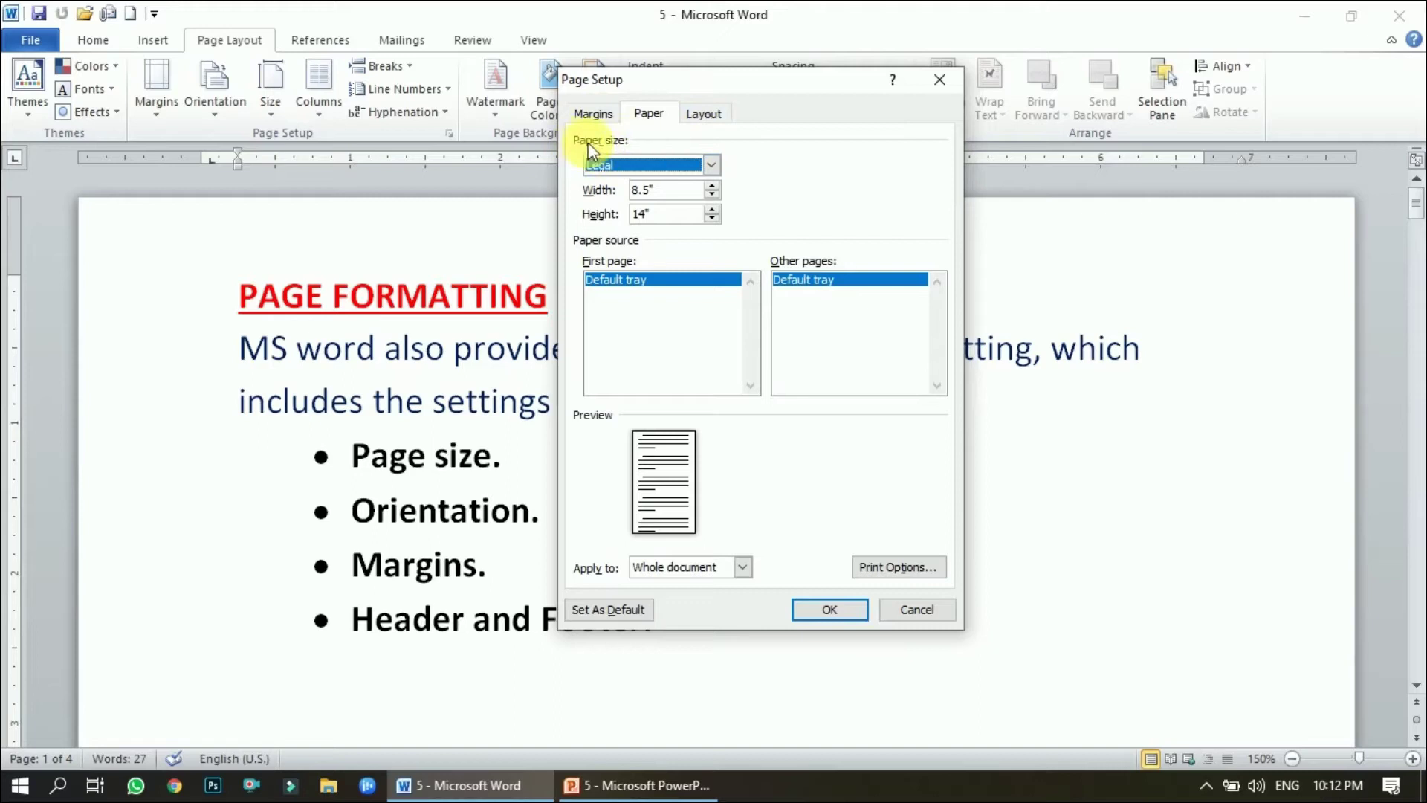
click(706, 163)
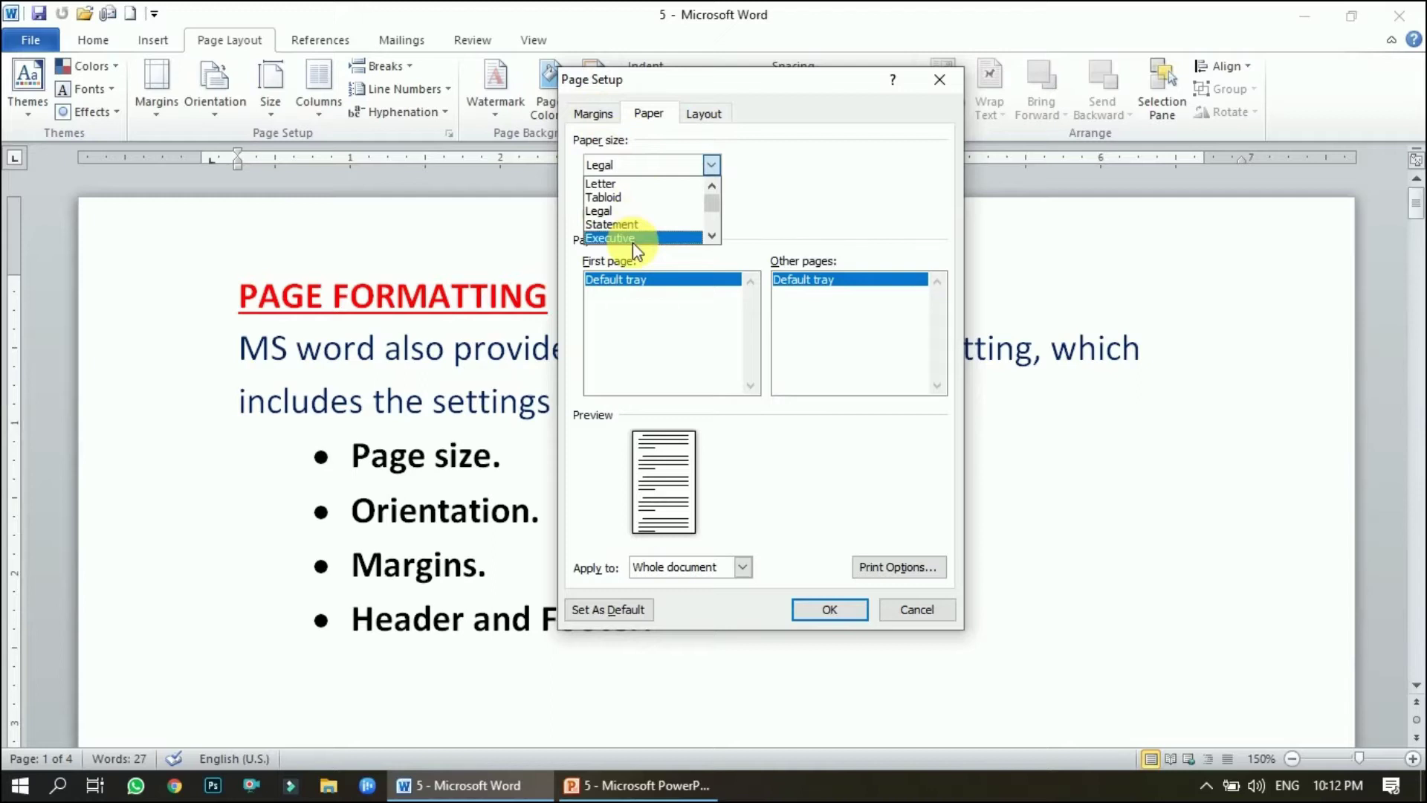
click(640, 184)
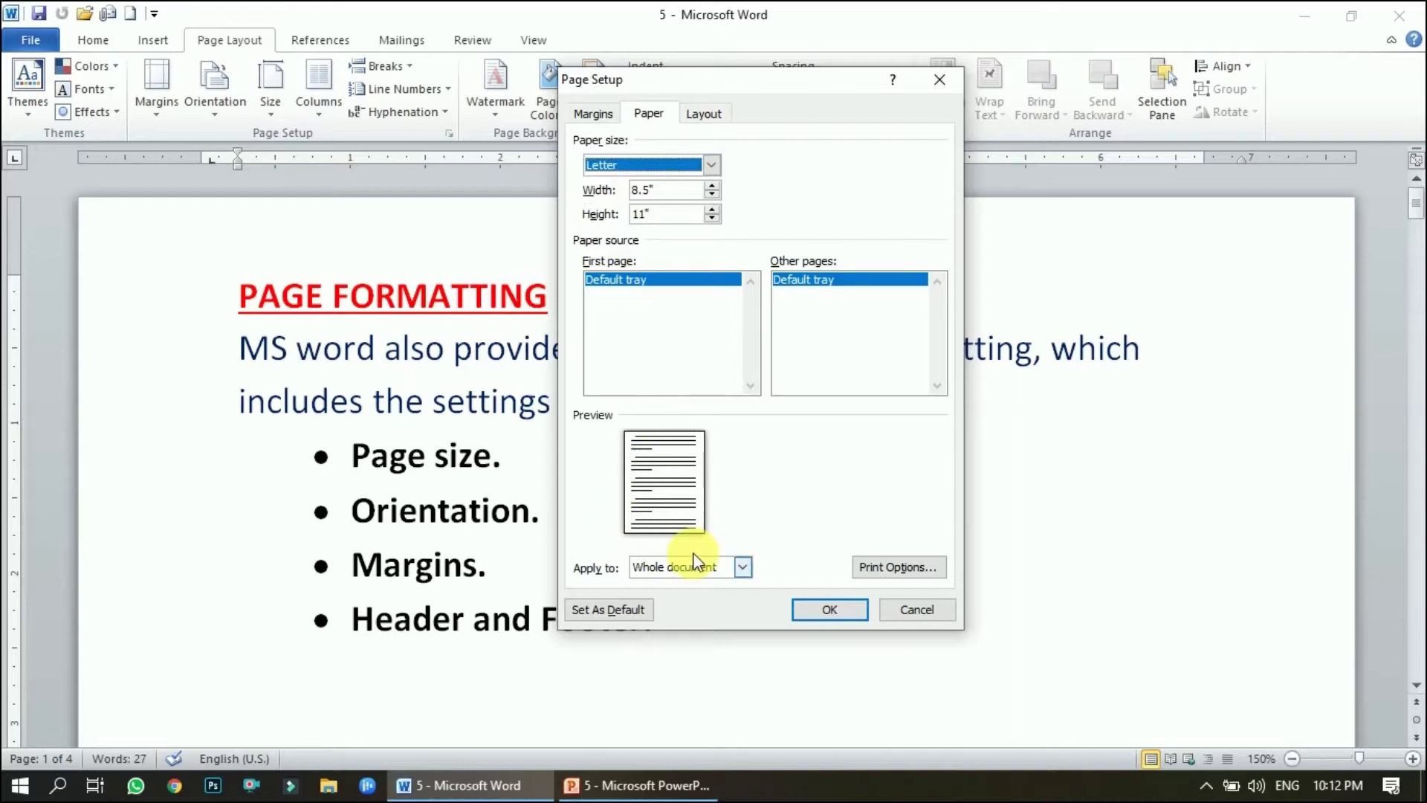
Step: Set a custom paper width of 9.2" and height of 12.1"
click(711, 185)
click(711, 185)
click(711, 185)
click(712, 195)
click(712, 195)
click(711, 196)
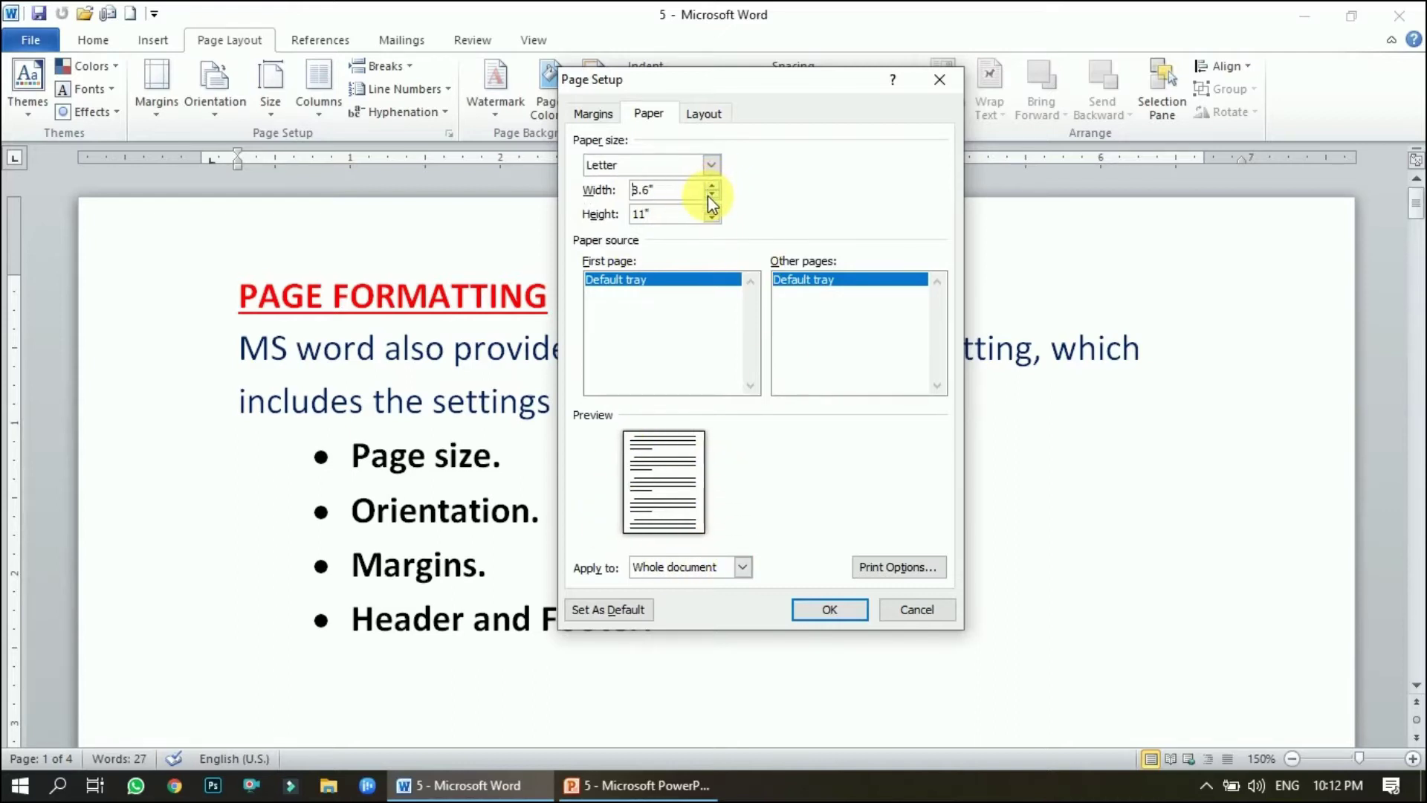
click(712, 195)
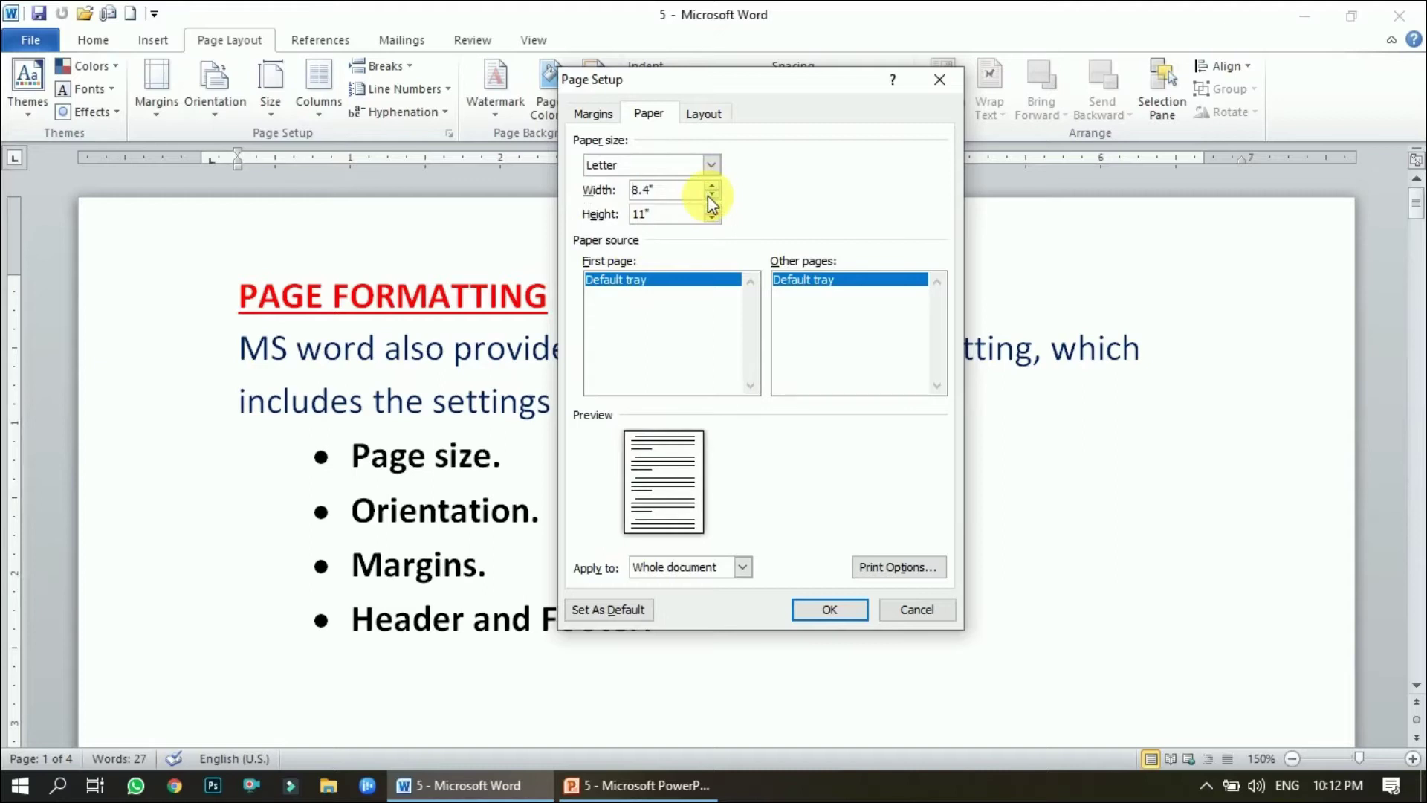
click(712, 210)
click(711, 210)
click(711, 210)
click(711, 210)
click(711, 209)
click(711, 209)
click(711, 210)
click(711, 210)
click(711, 209)
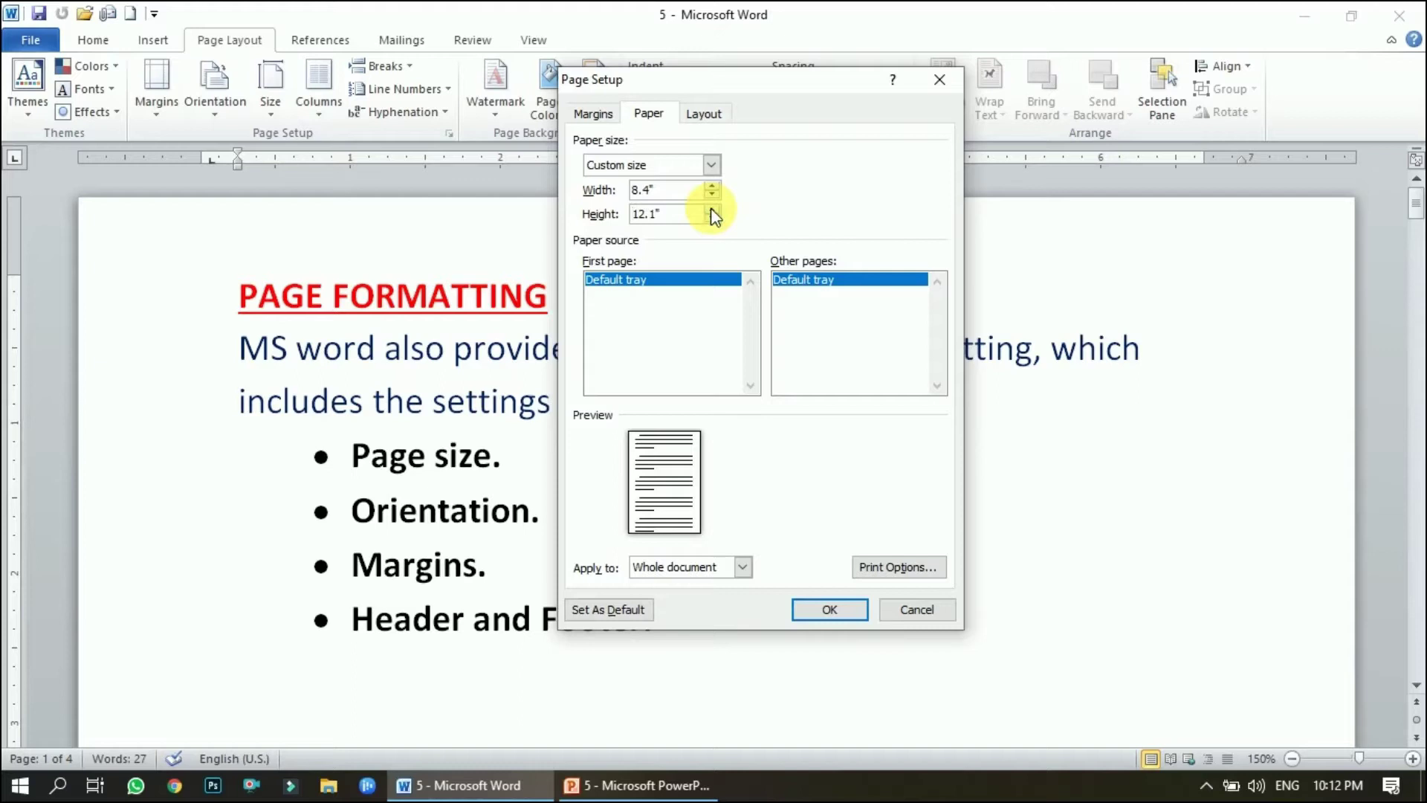
click(711, 184)
click(712, 185)
click(711, 185)
click(711, 184)
click(711, 184)
click(711, 184)
click(711, 185)
click(712, 185)
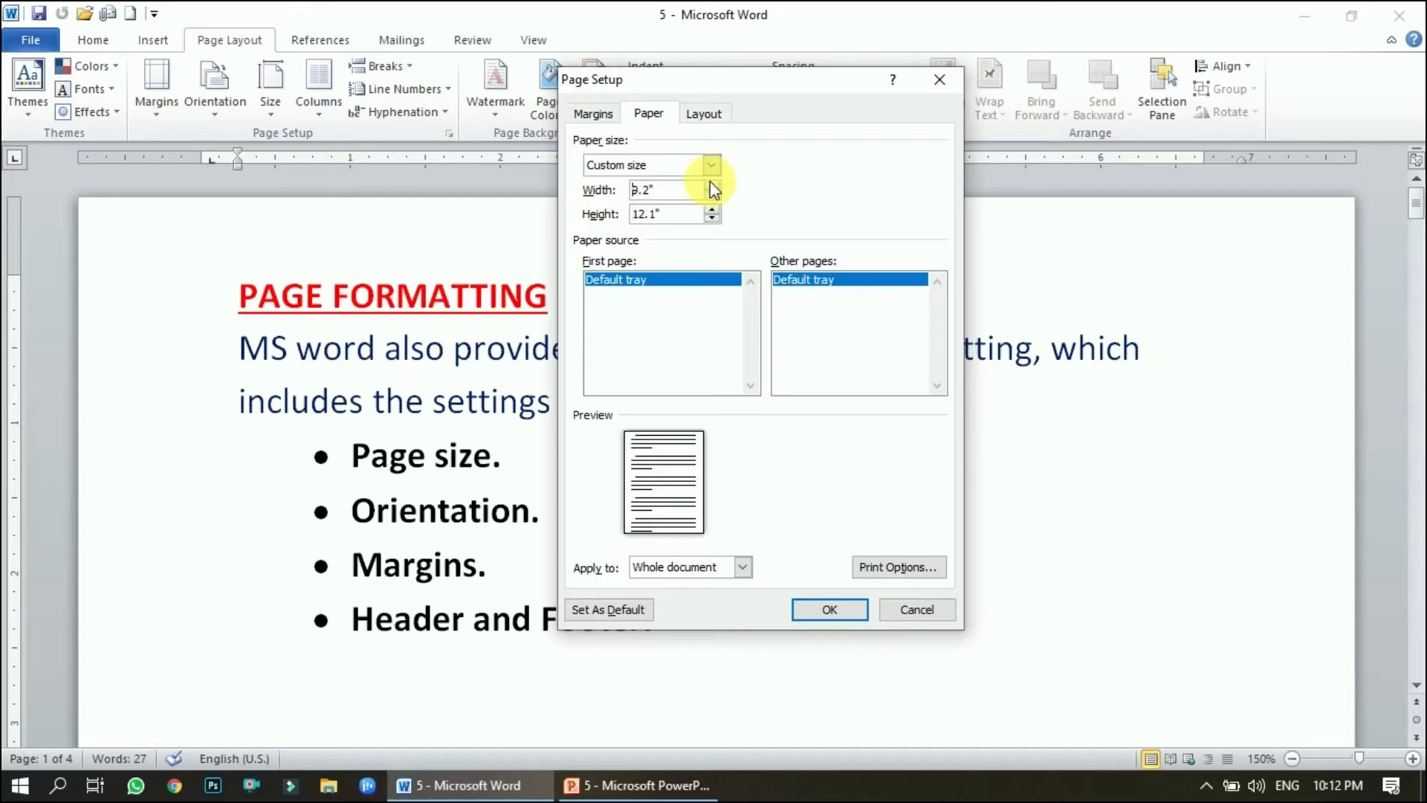
Step: Keep the size applied to the whole document and confirm it
click(744, 569)
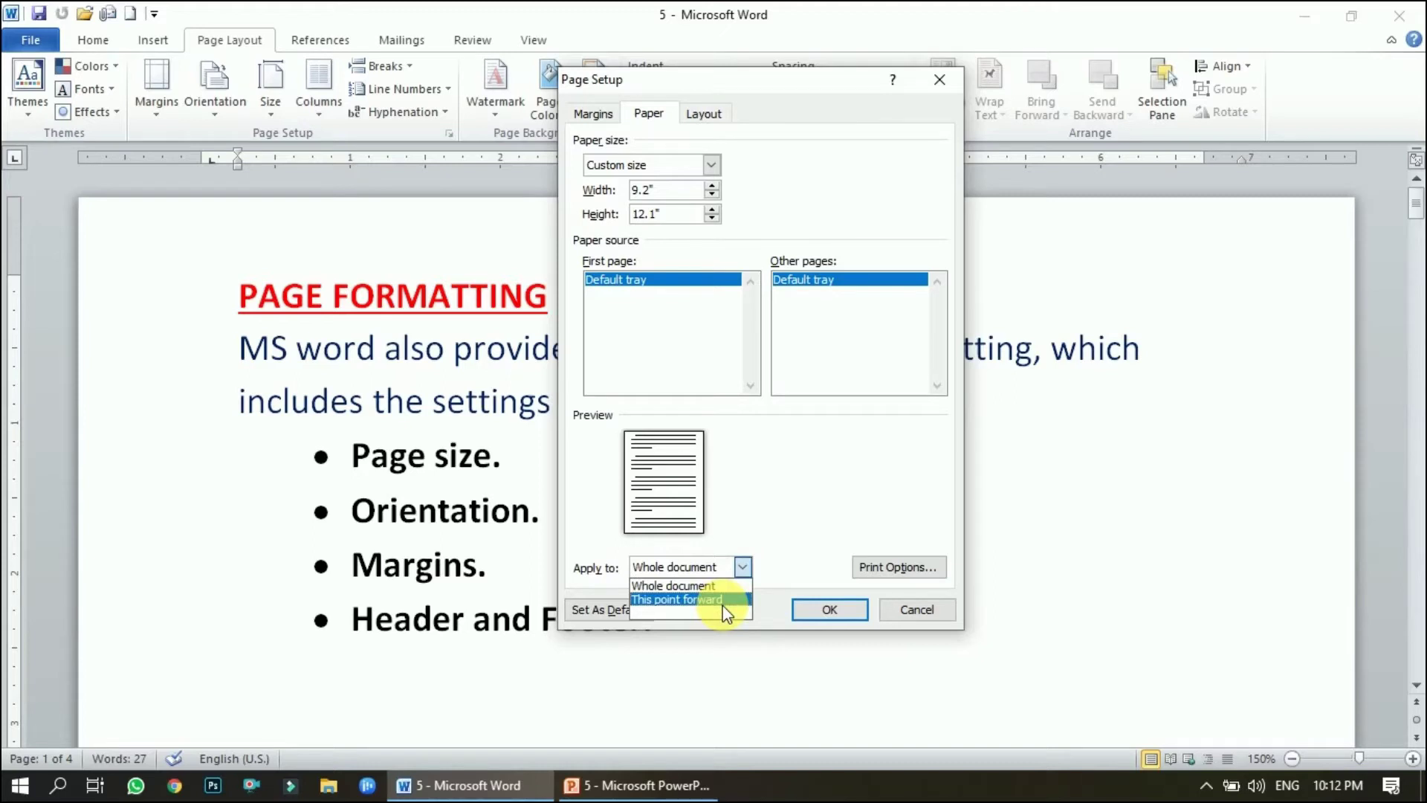
click(699, 563)
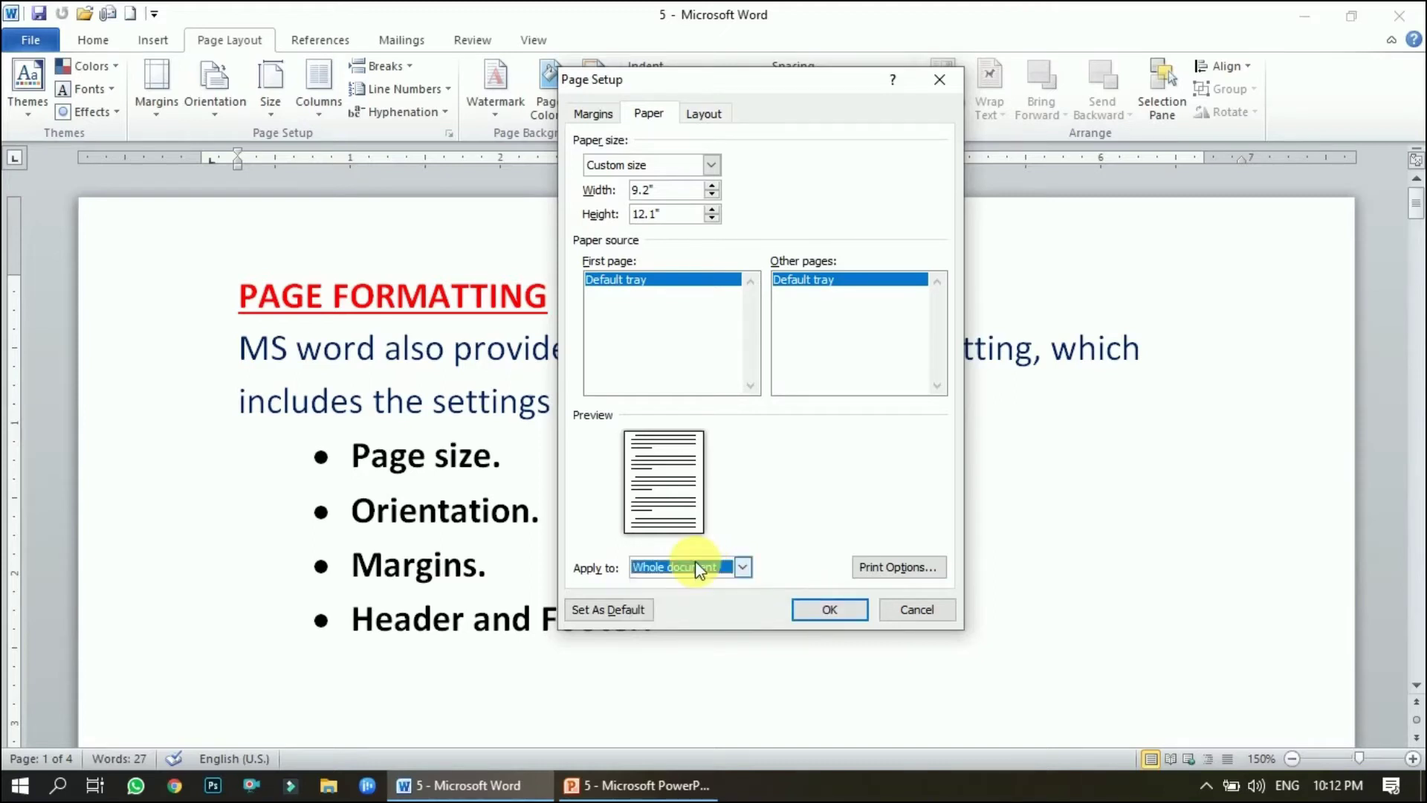
click(832, 614)
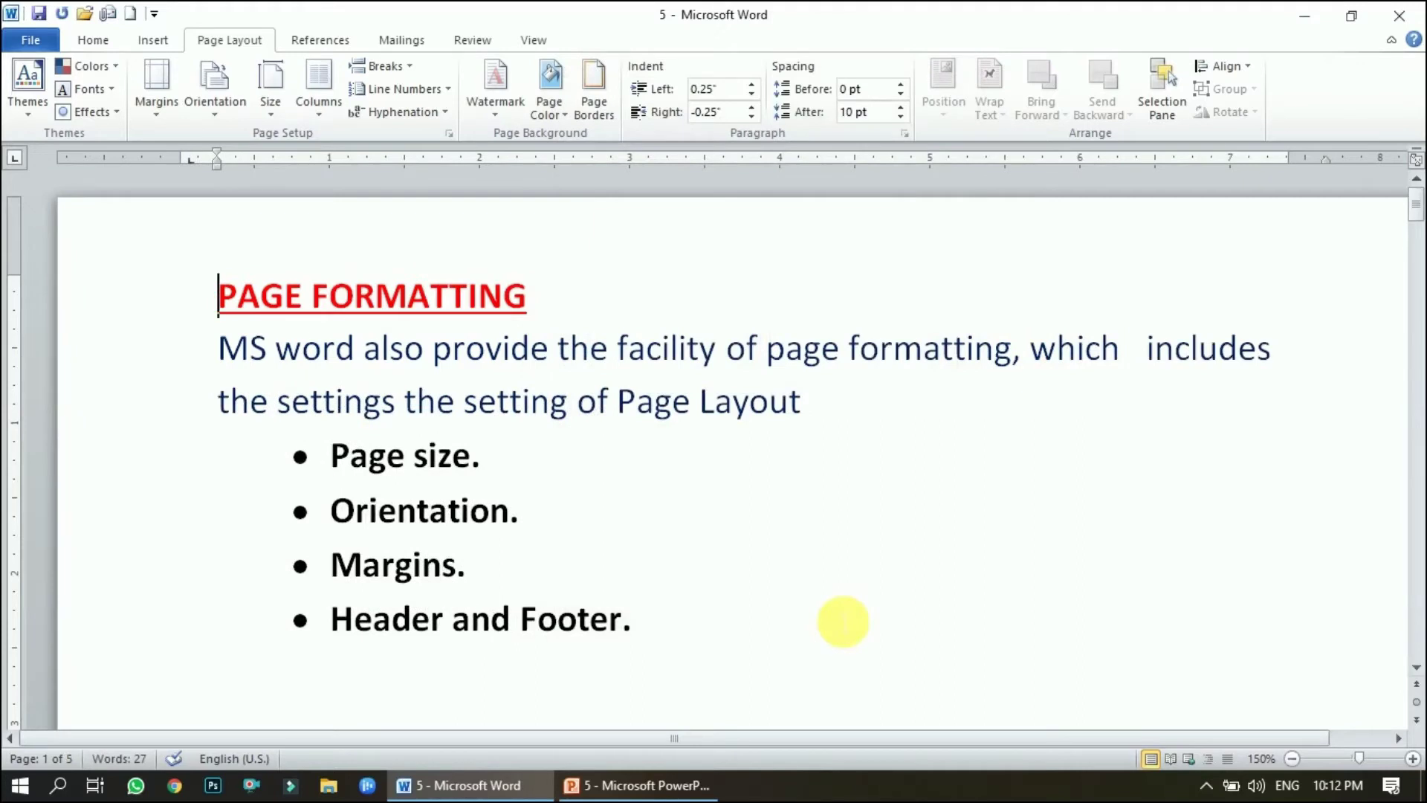
click(93, 39)
Step: Highlight the 'Page size.' bullet in yellow
click(376, 104)
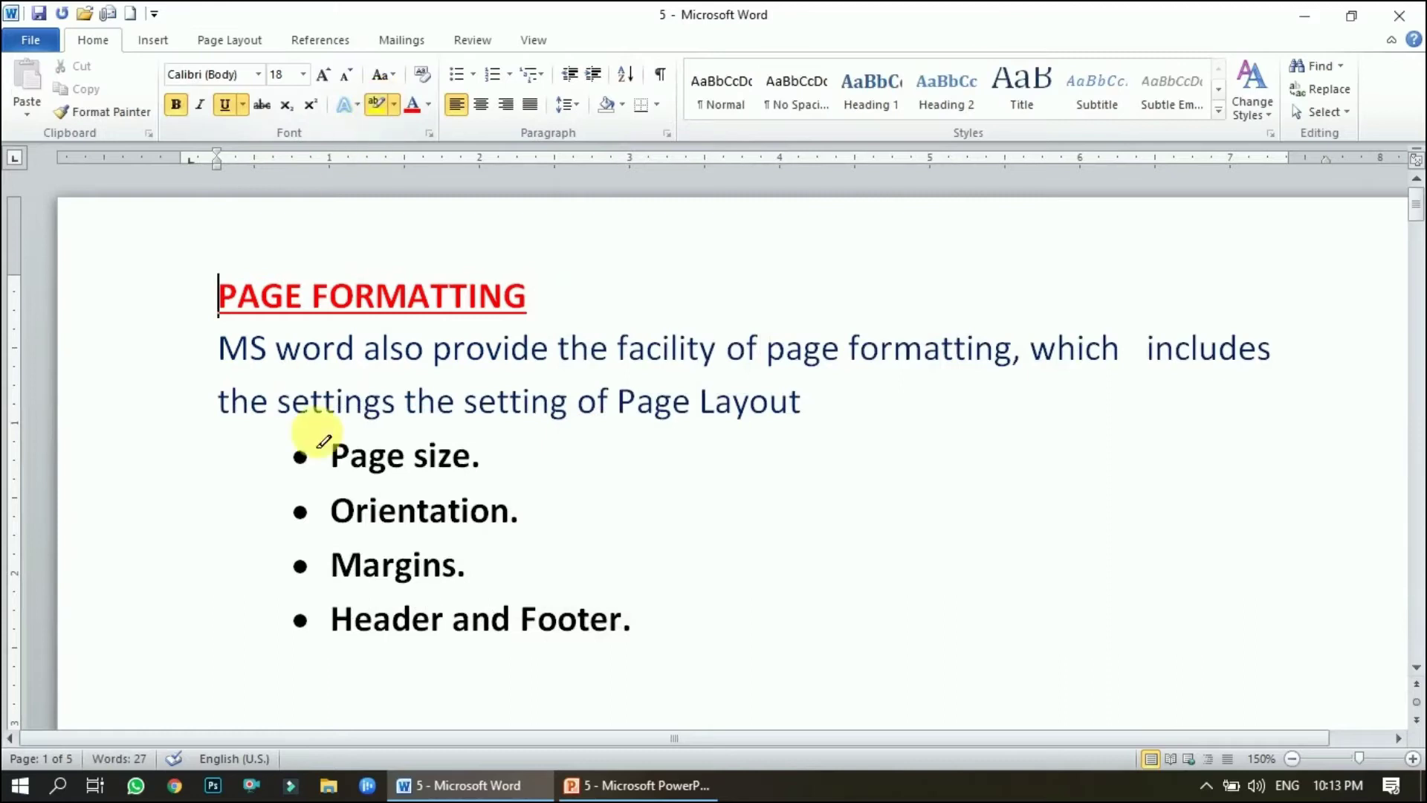
drag(331, 451, 481, 459)
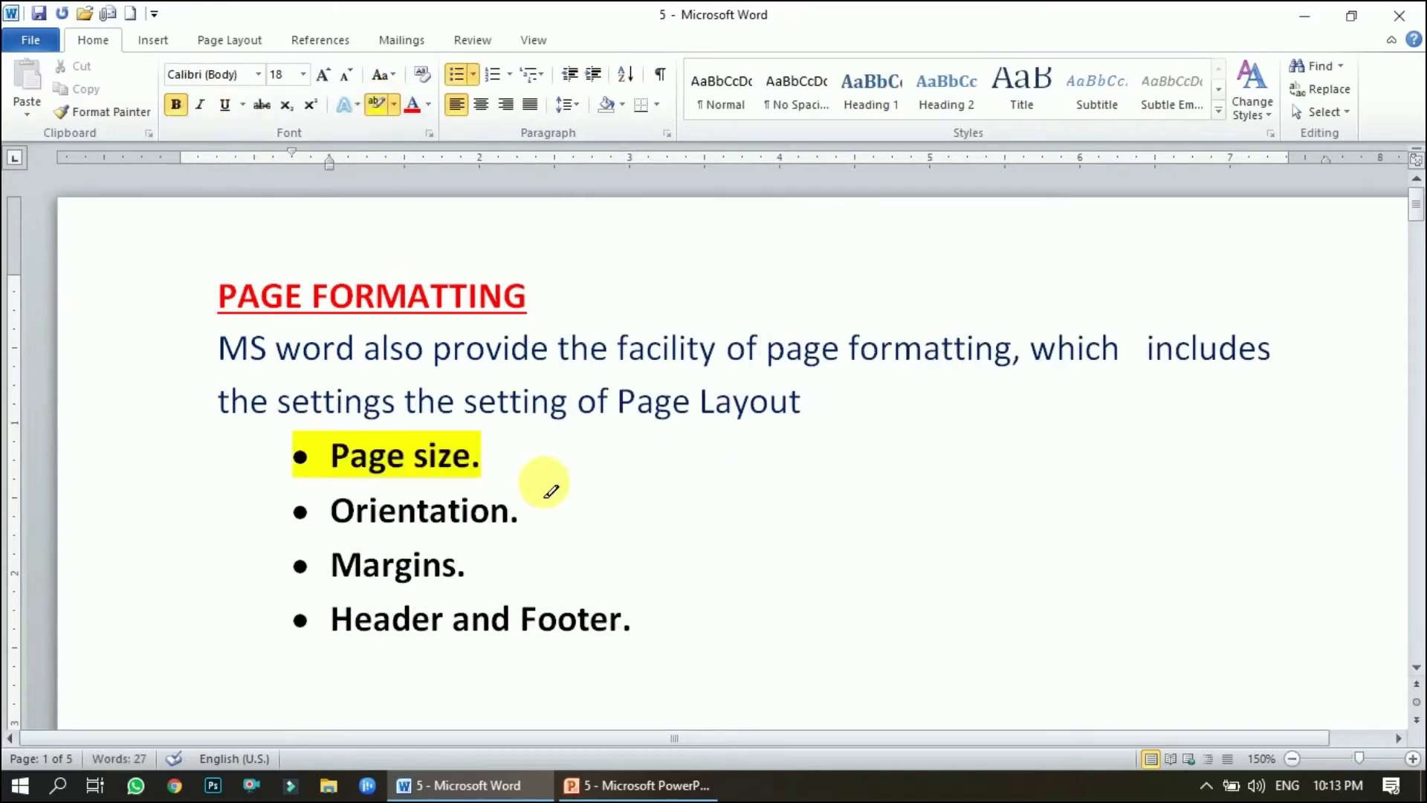
key(Escape)
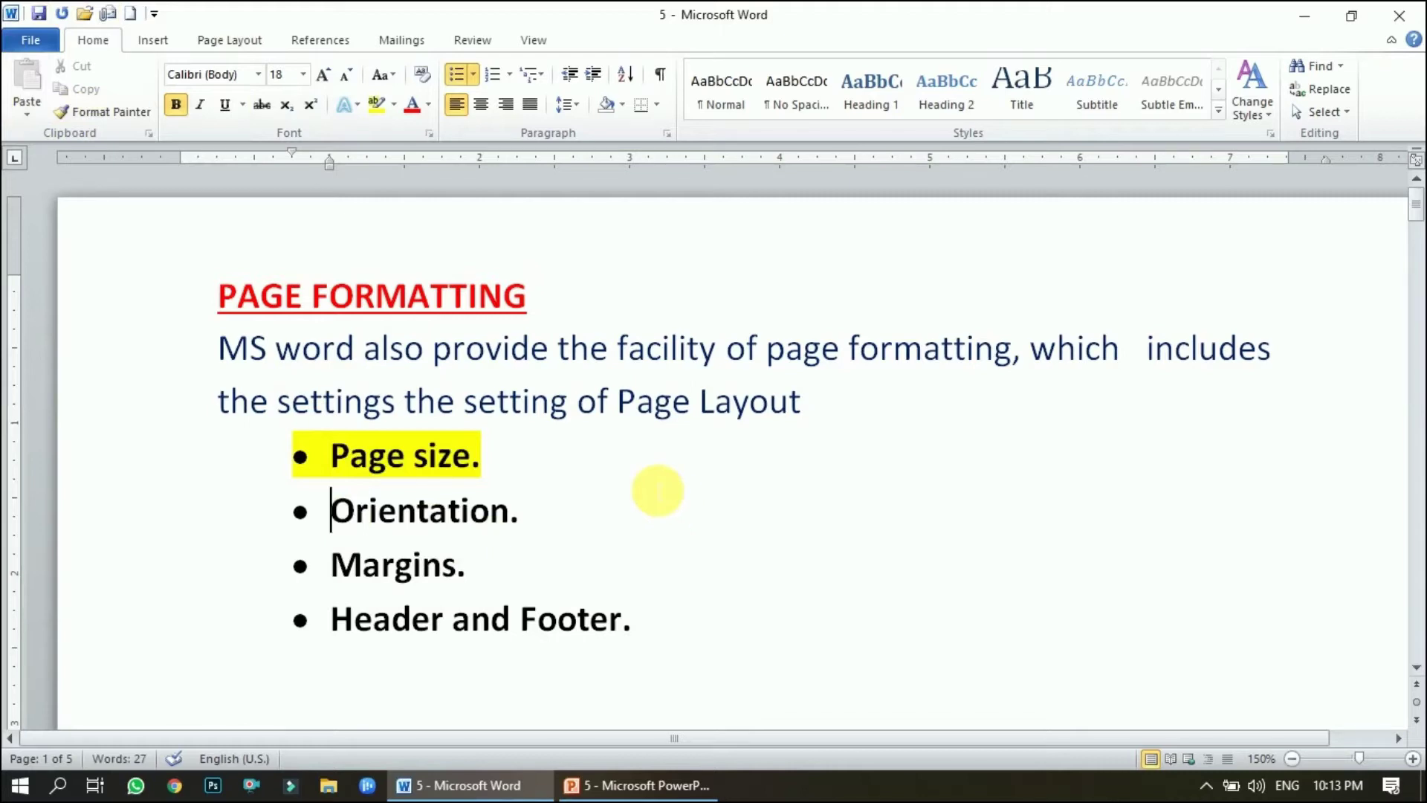
Step: Switch the page orientation to Landscape, then back to Portrait
click(239, 45)
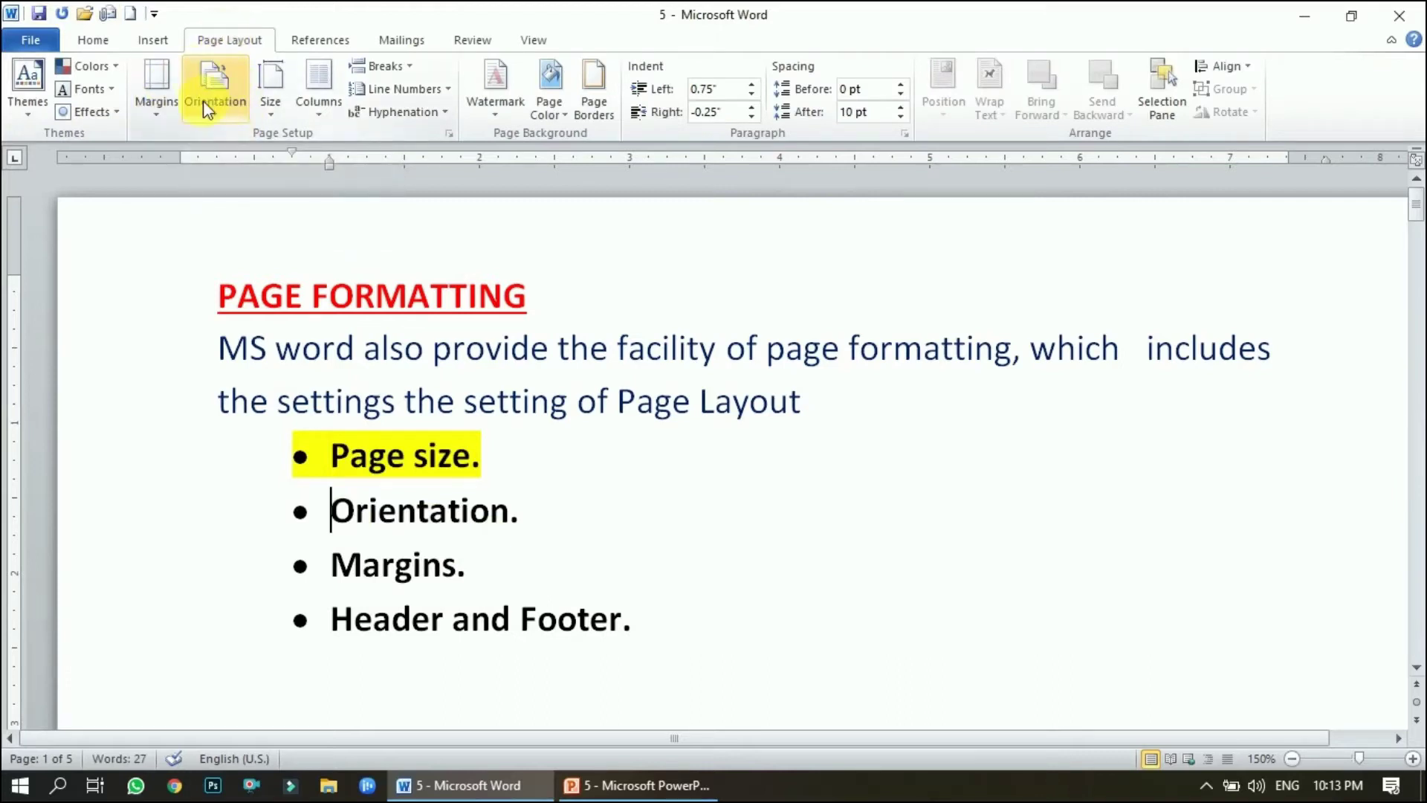
click(218, 112)
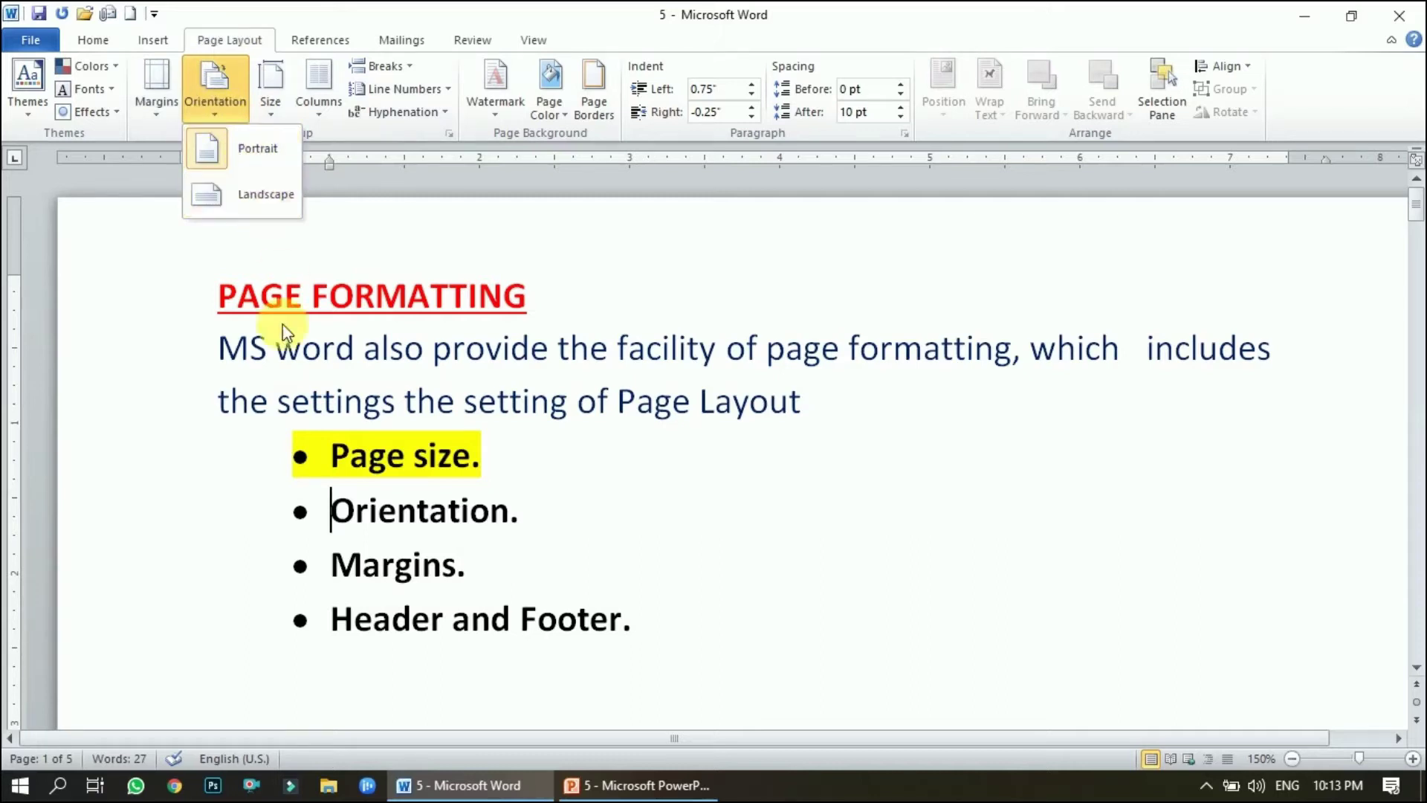
click(256, 196)
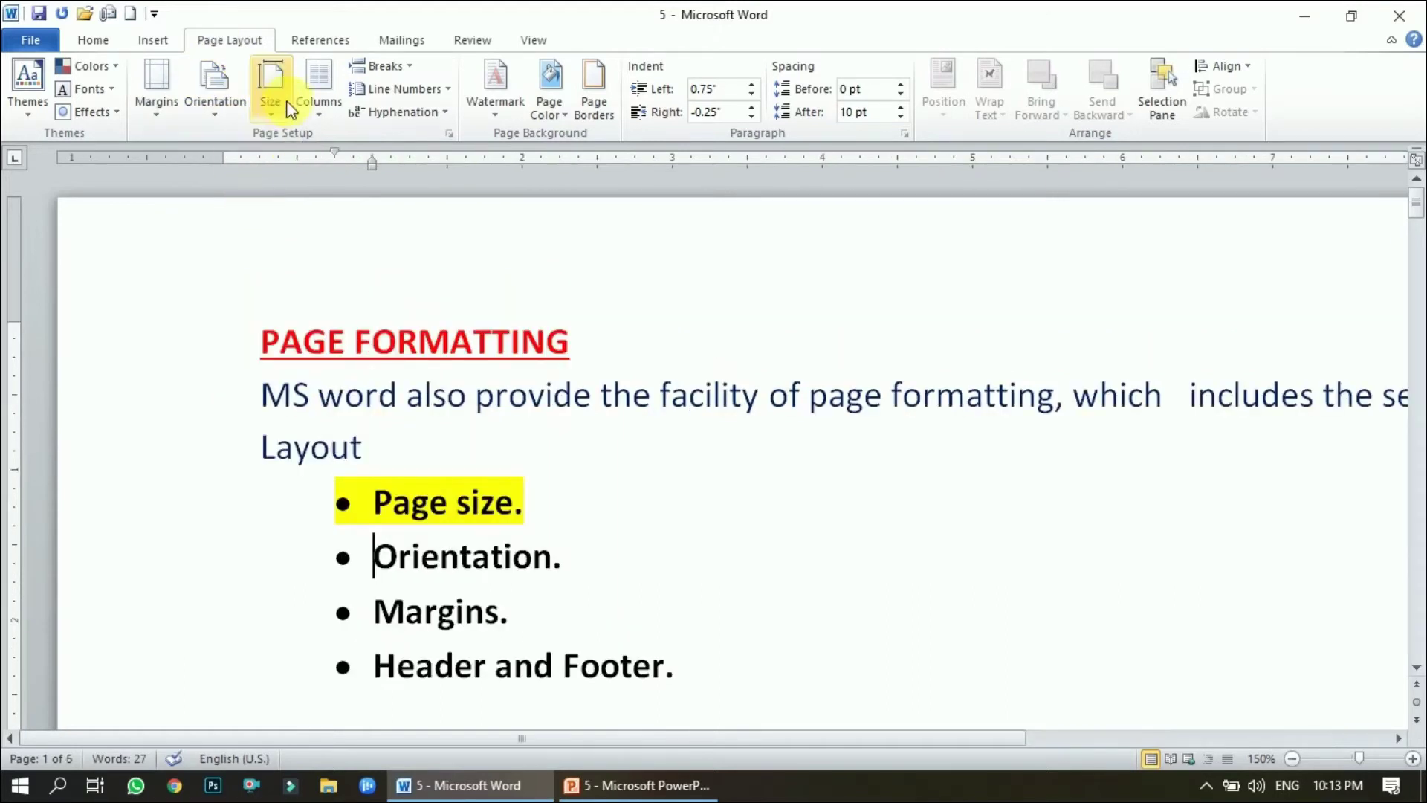
click(213, 119)
click(236, 148)
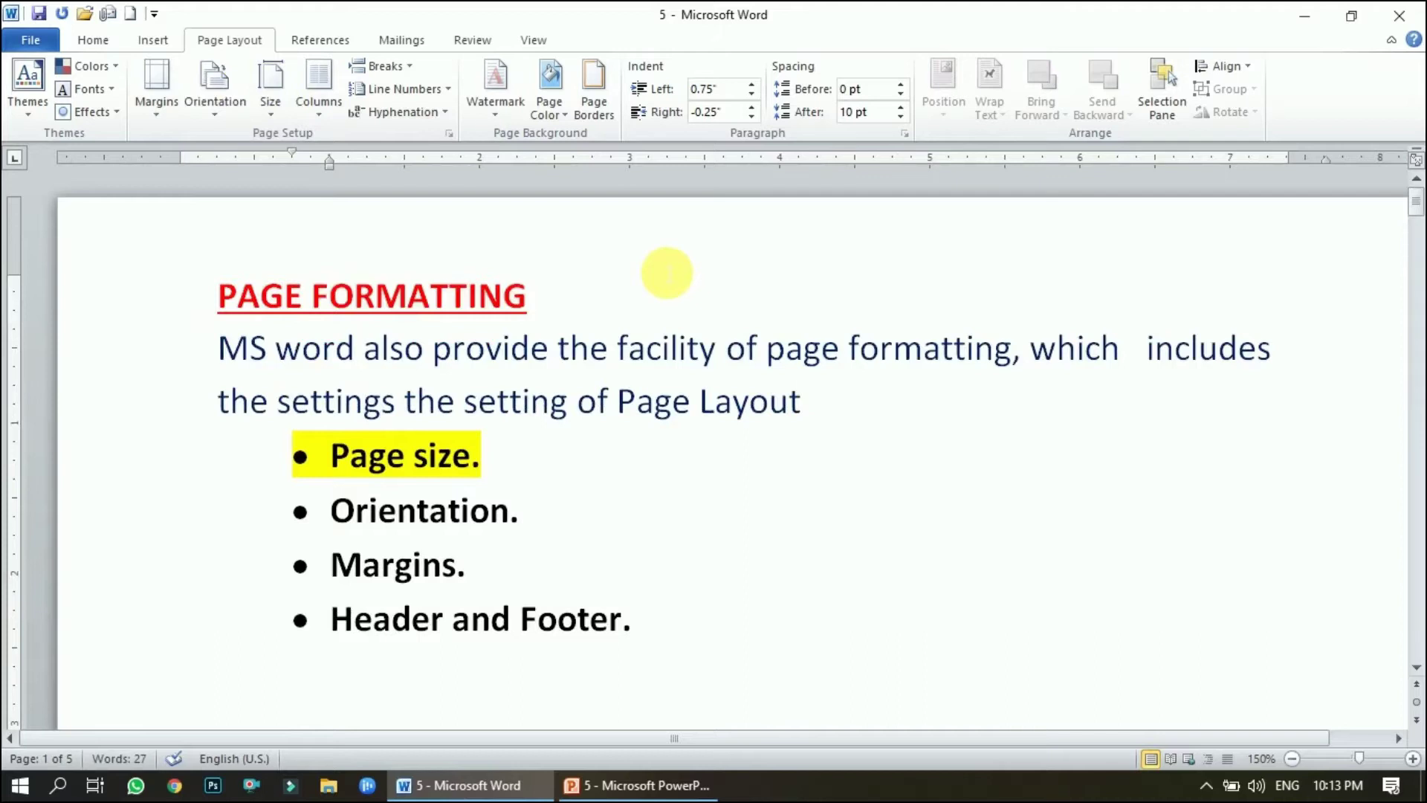
scroll(371, 104, up, 2)
Step: Highlight the 'Orientation.' bullet in yellow
drag(327, 518, 522, 513)
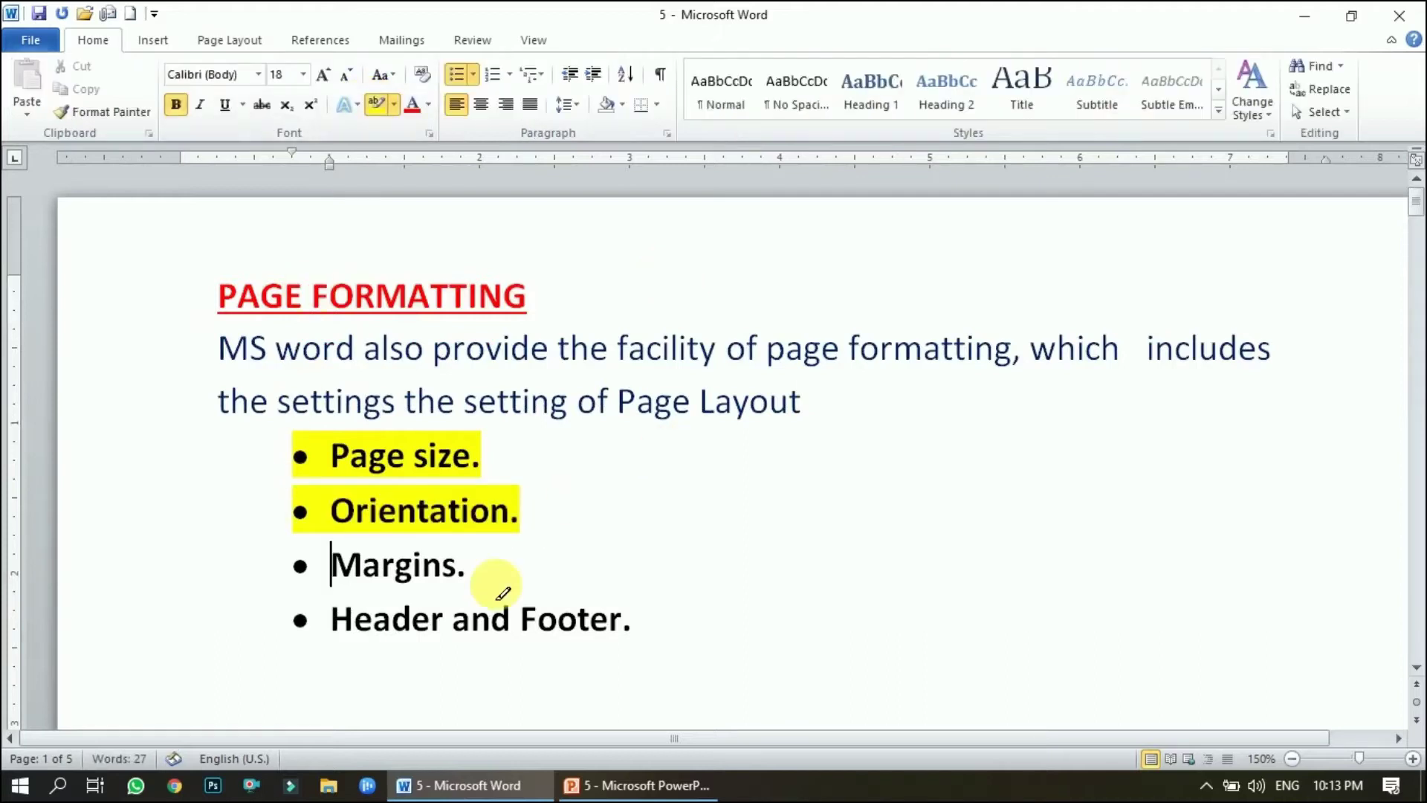
click(368, 105)
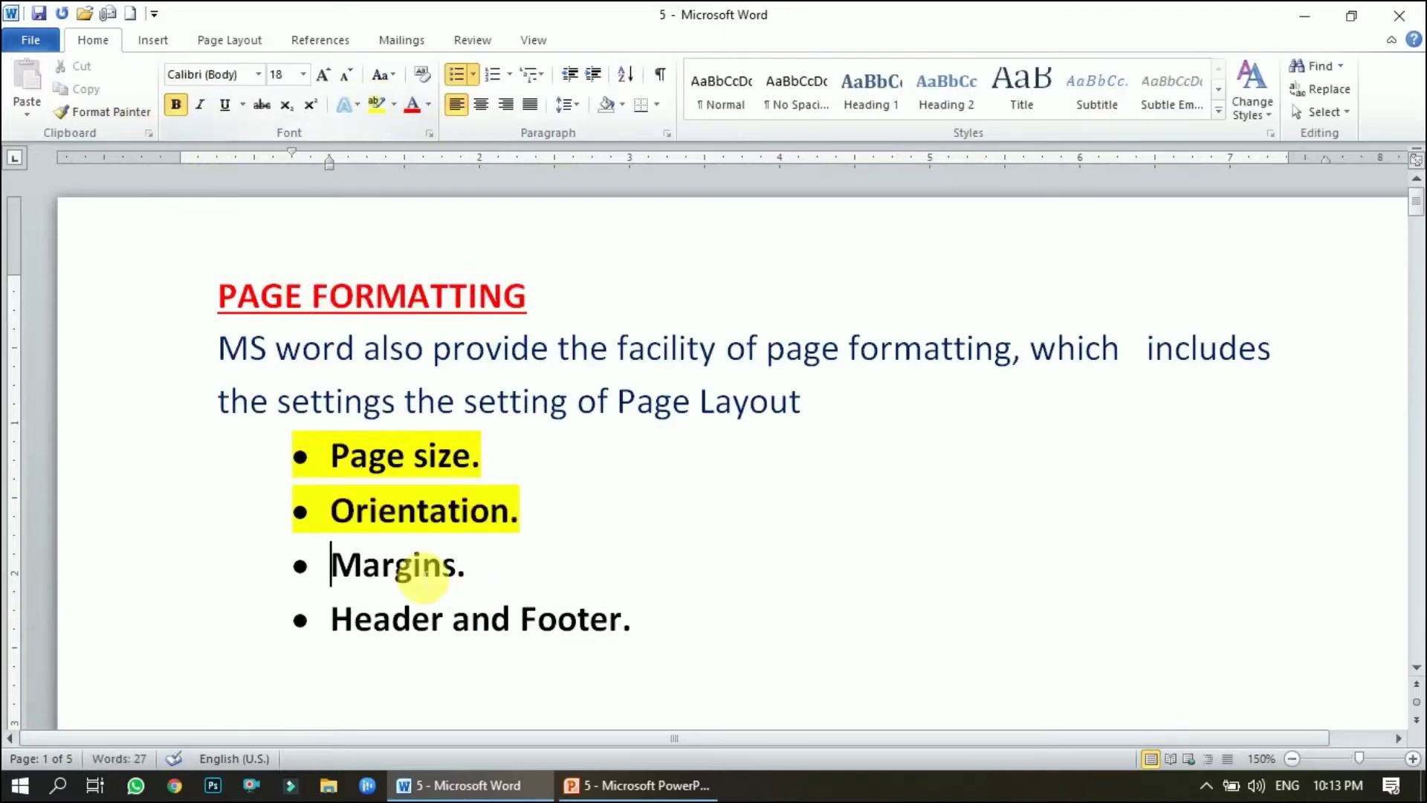
scroll(417, 595, down, 2)
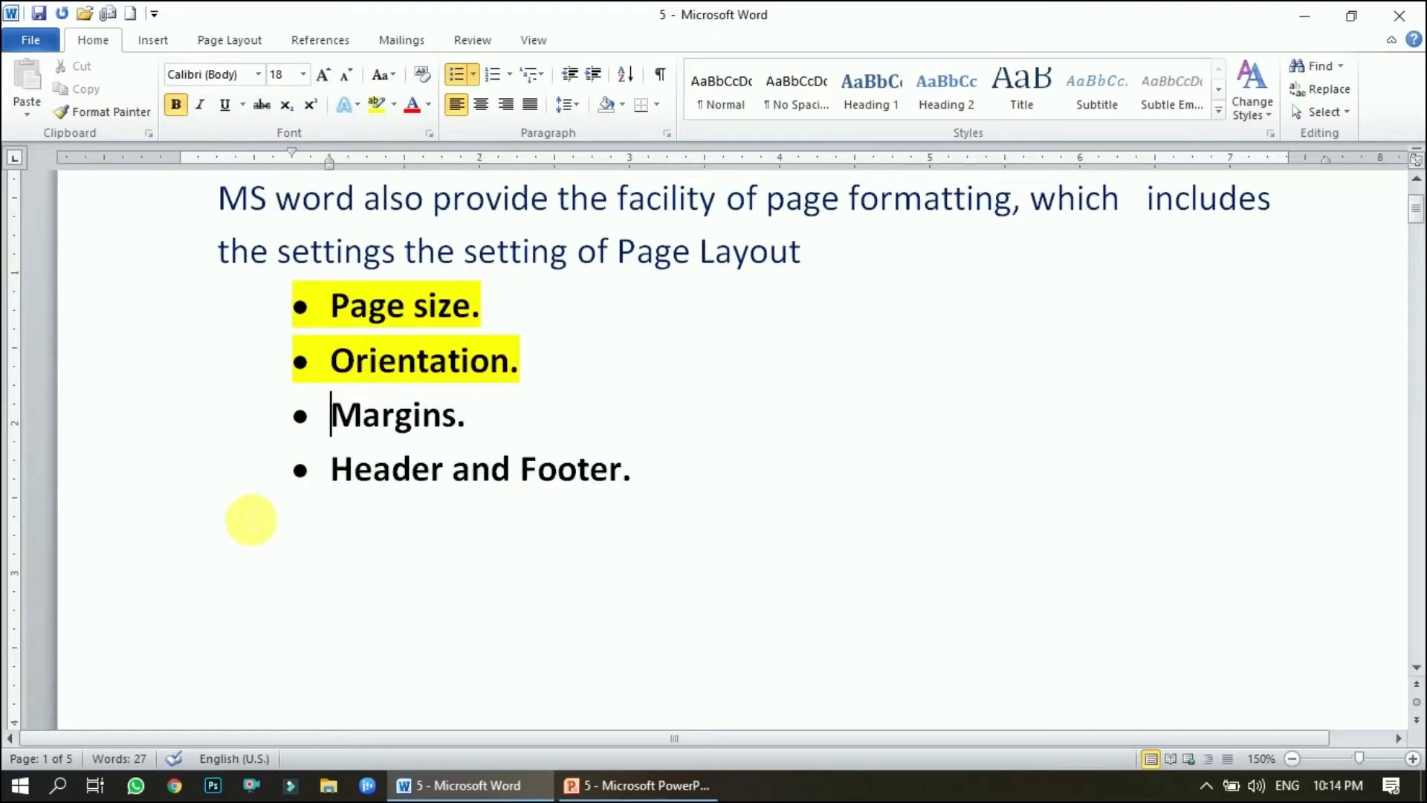
Step: Adjust the left and right page margins on the horizontal ruler
scroll(207, 390, up, 2)
drag(183, 160, 186, 161)
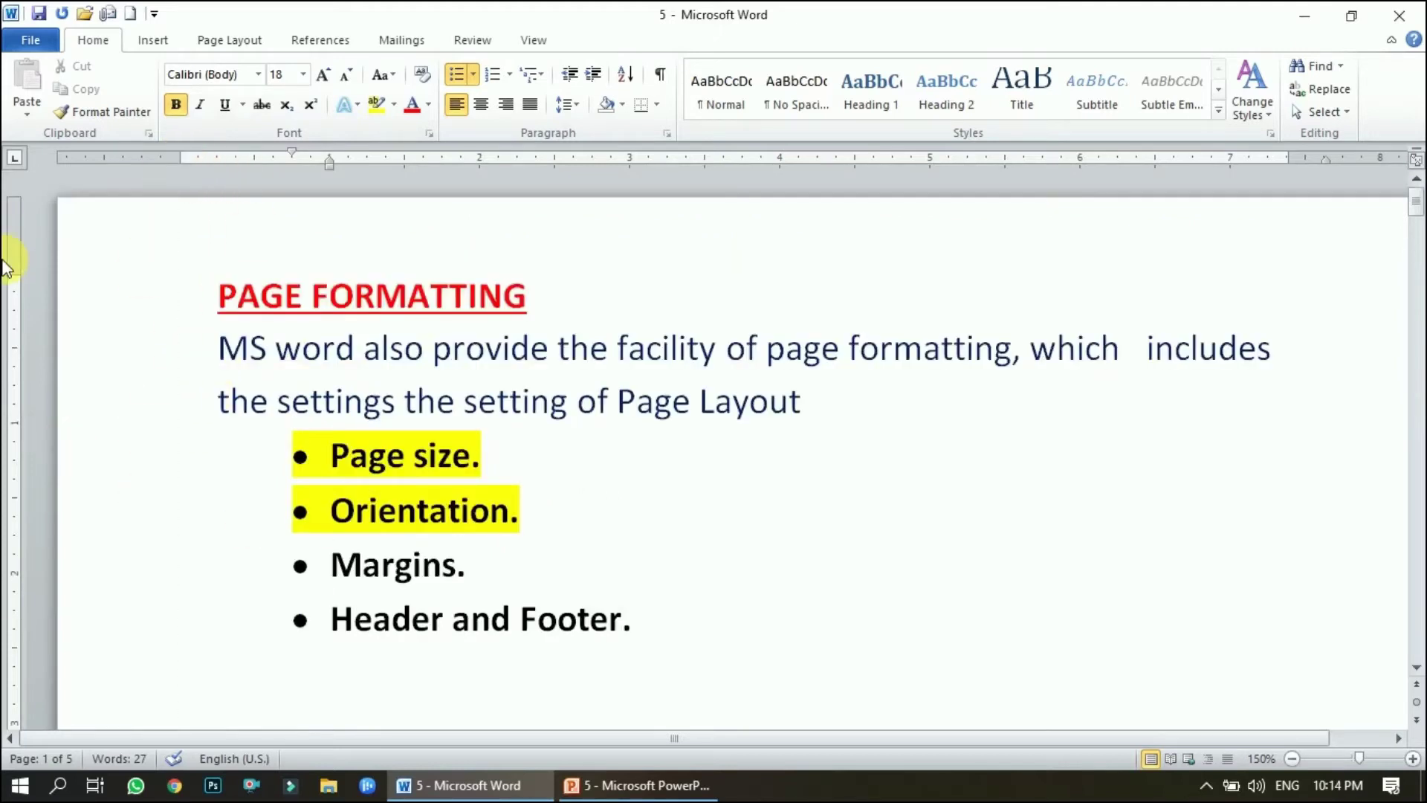
drag(1301, 164, 1300, 164)
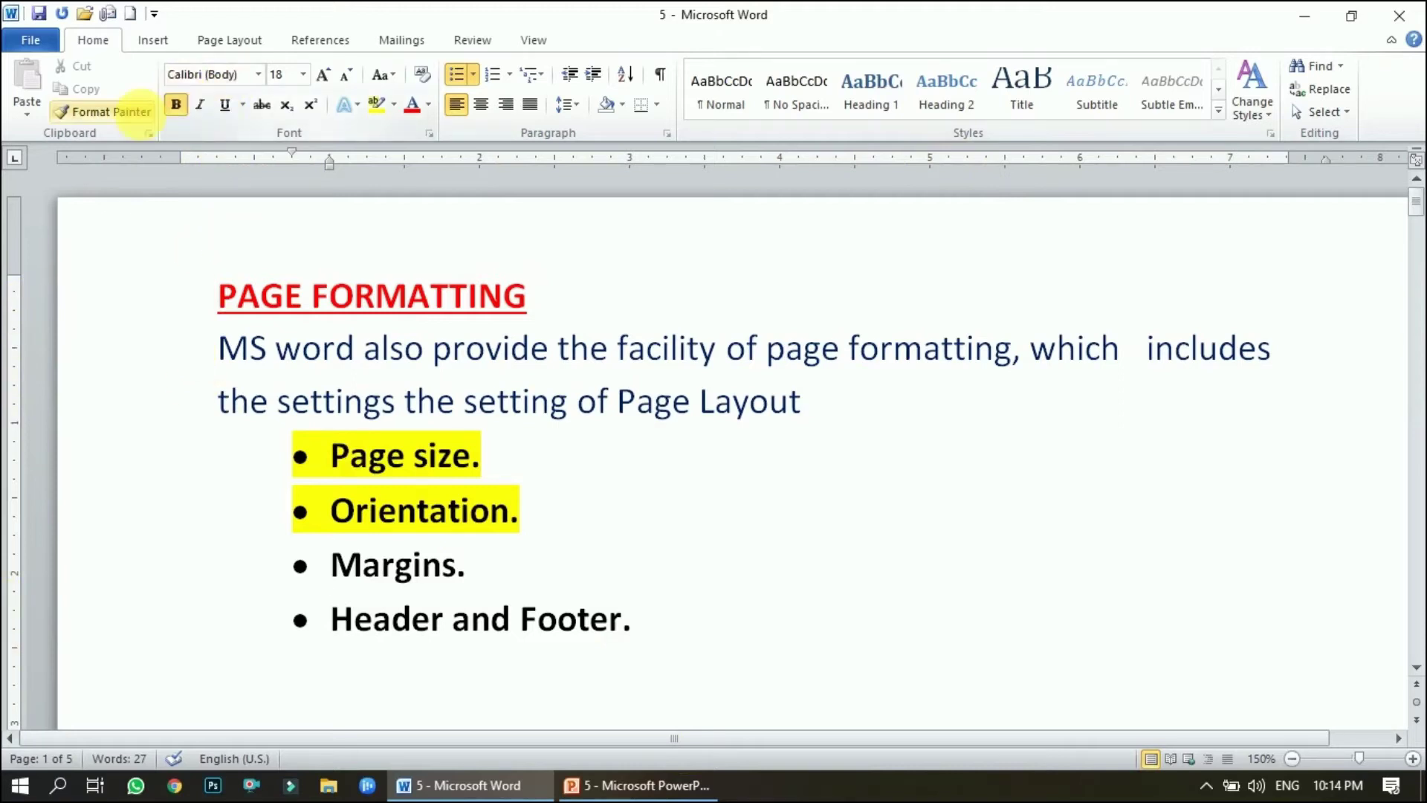
Step: Outdent the PAGE FORMATTING heading further left using the ruler indent marker
drag(287, 151, 188, 174)
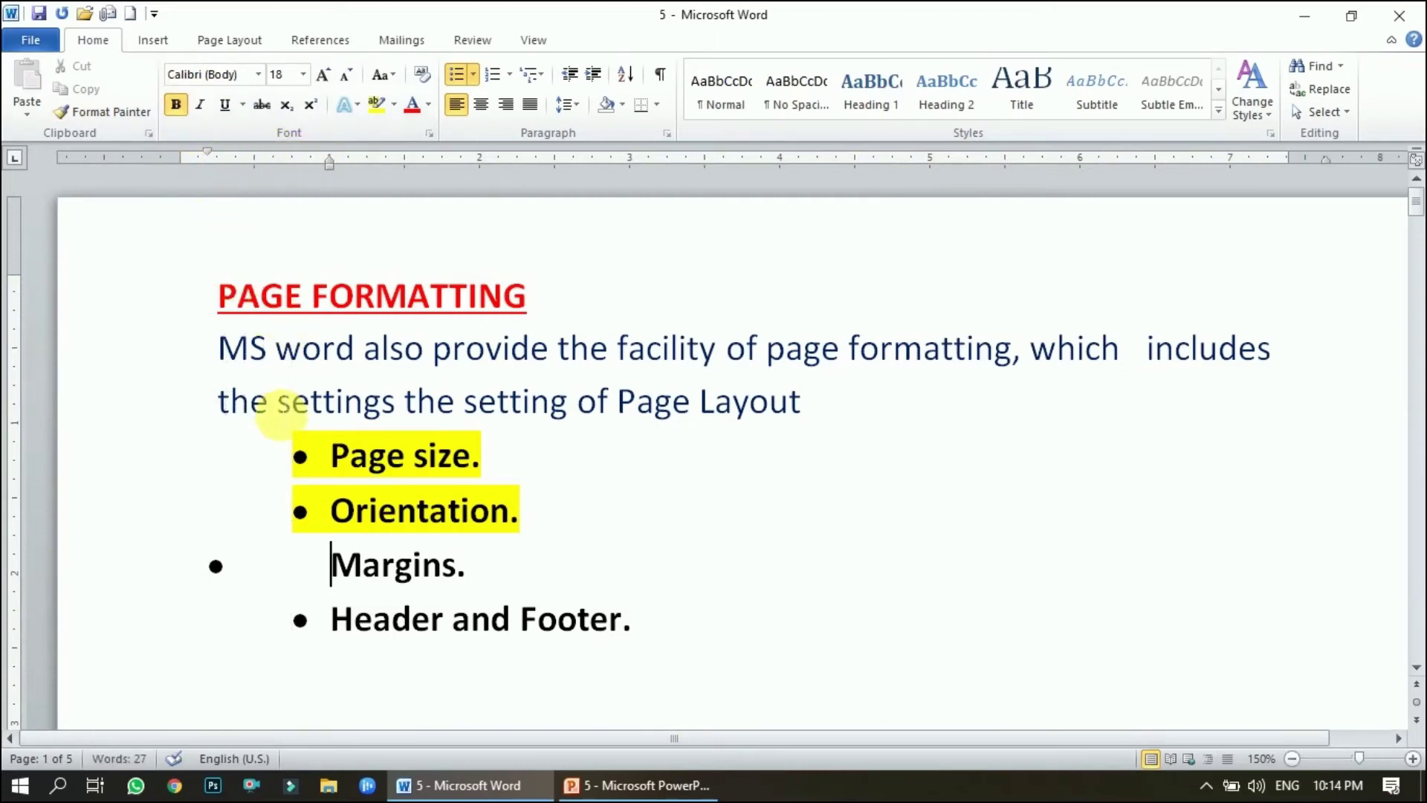
key(ctrl+z)
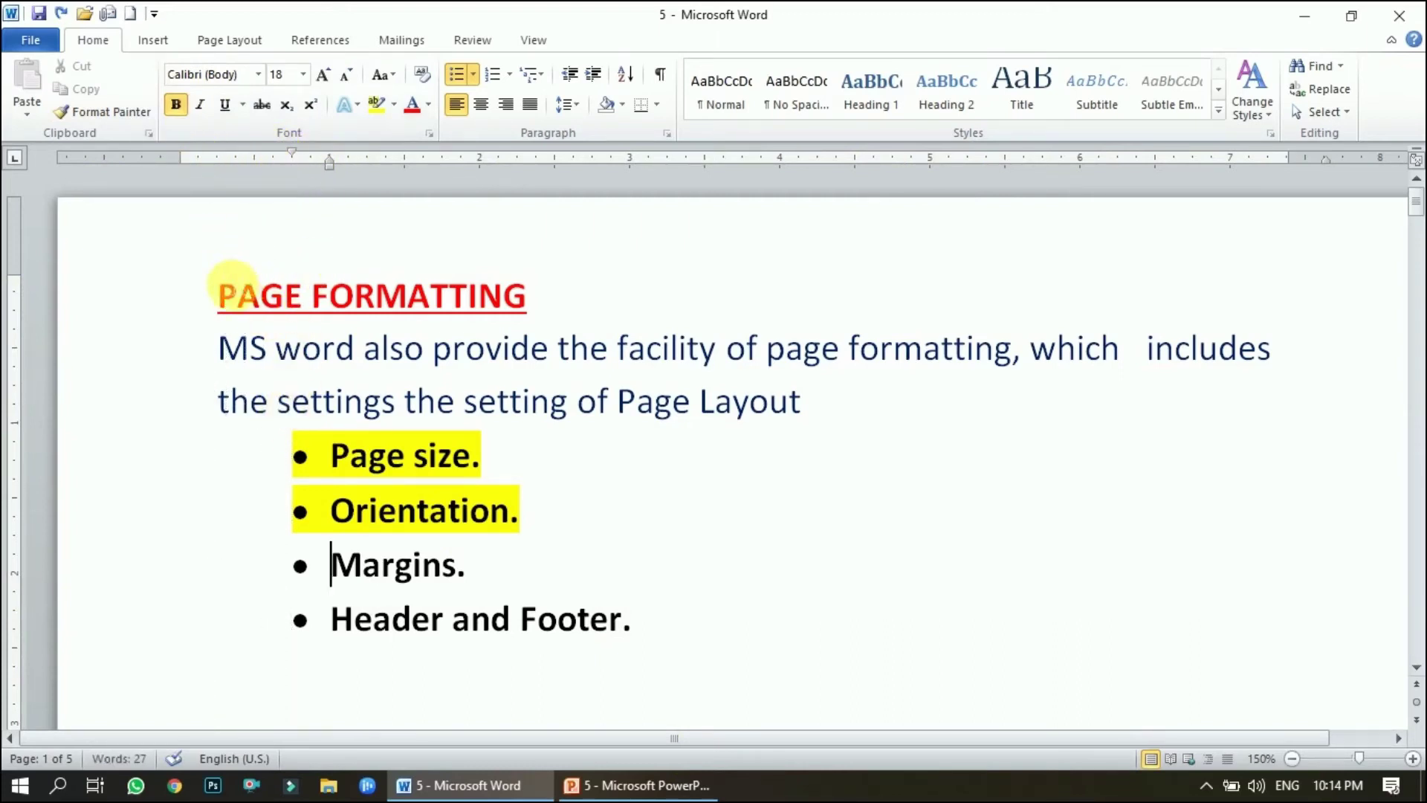
click(200, 290)
mouse_move(216, 165)
mouse_down()
mouse_move(191, 168)
mouse_move(500, 196)
mouse_move(187, 199)
mouse_up()
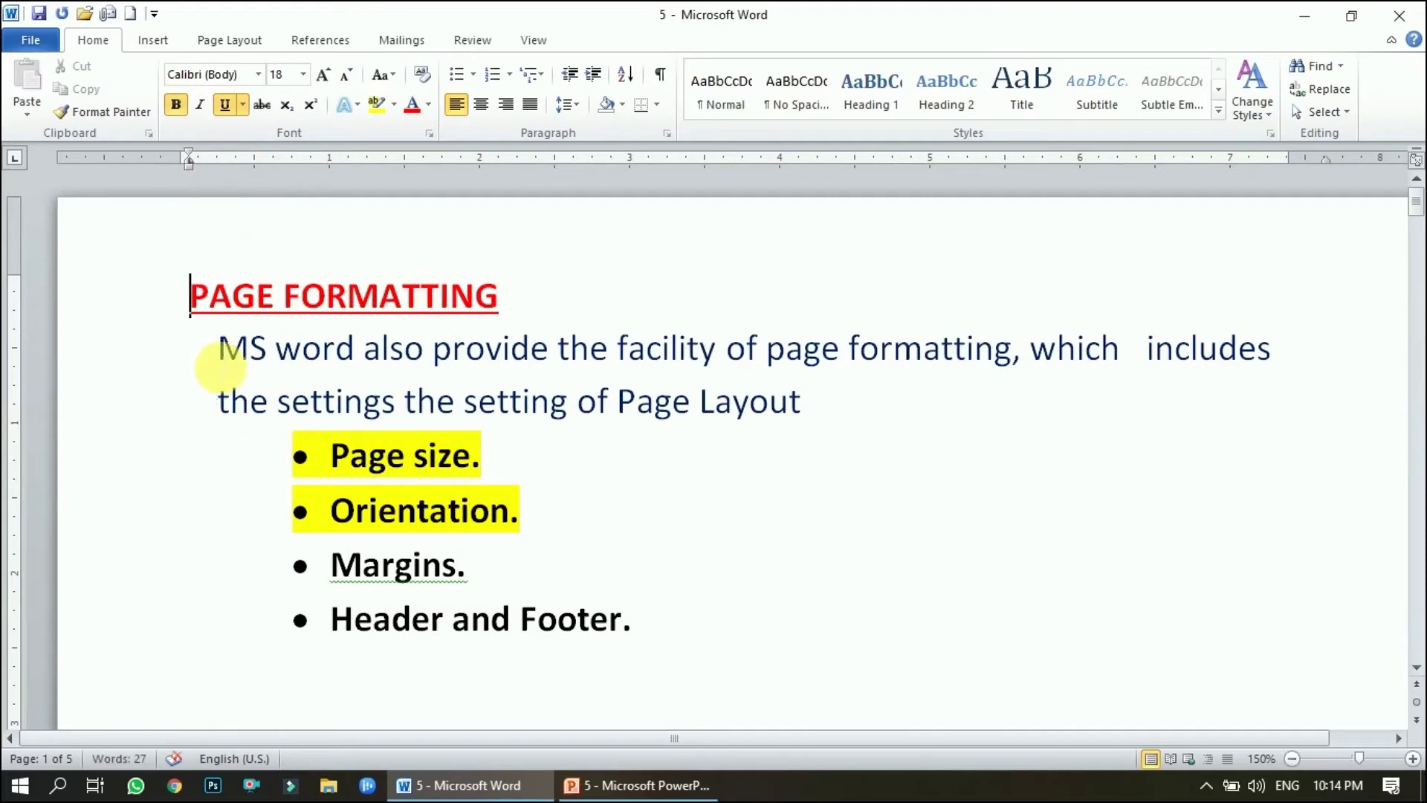
Step: Indent the introductory paragraph and the four bullets right, and lower the top margin
click(219, 348)
drag(215, 171, 339, 189)
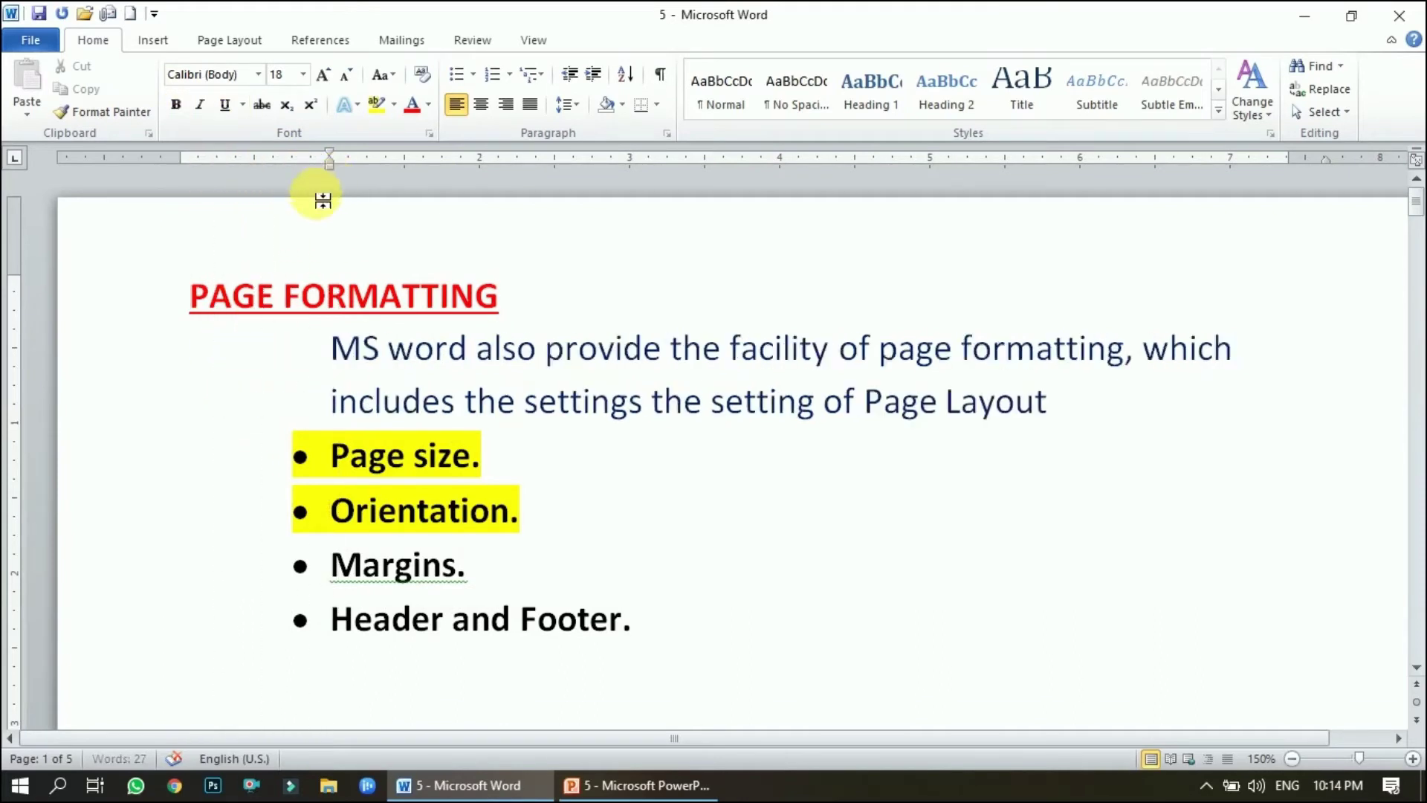
drag(300, 456, 503, 629)
click(919, 587)
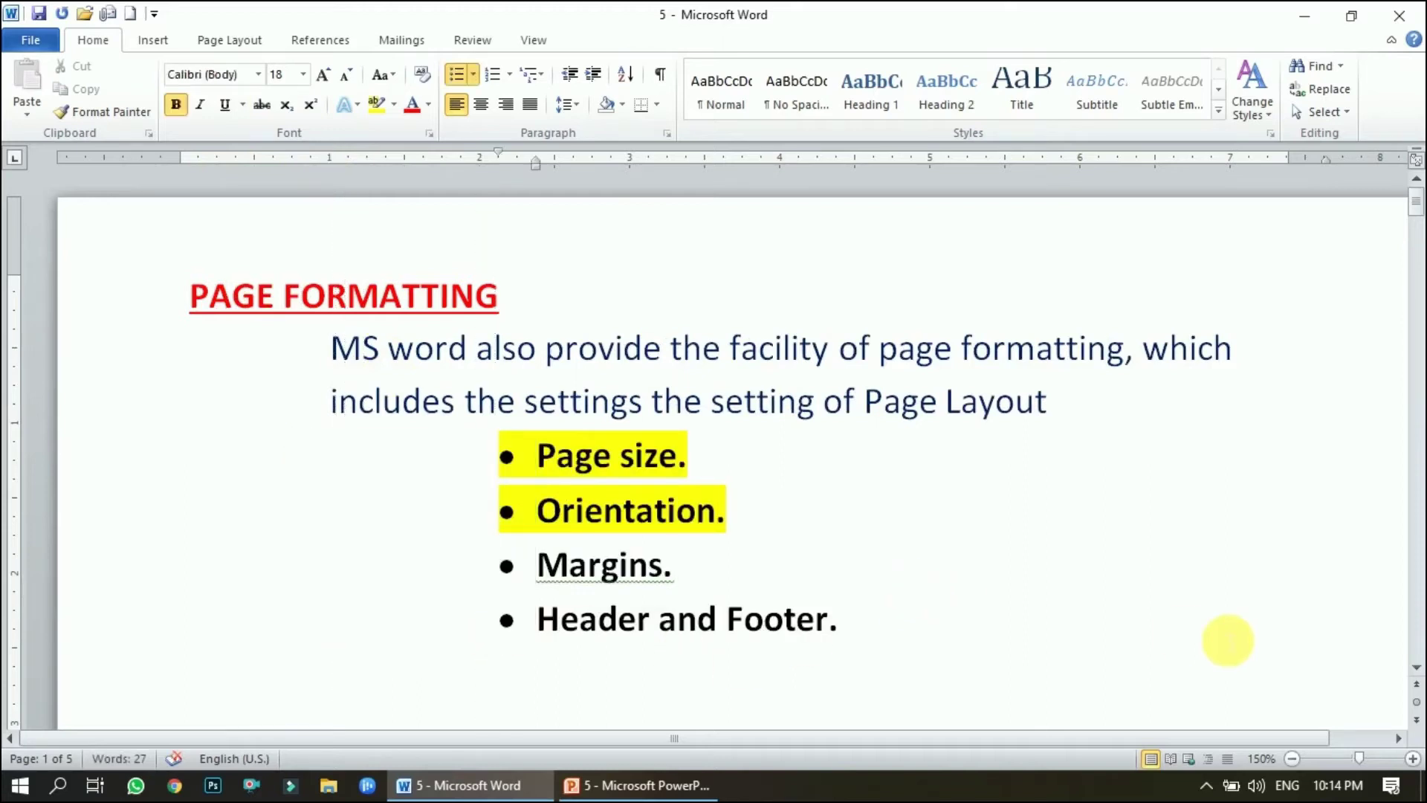
click(490, 454)
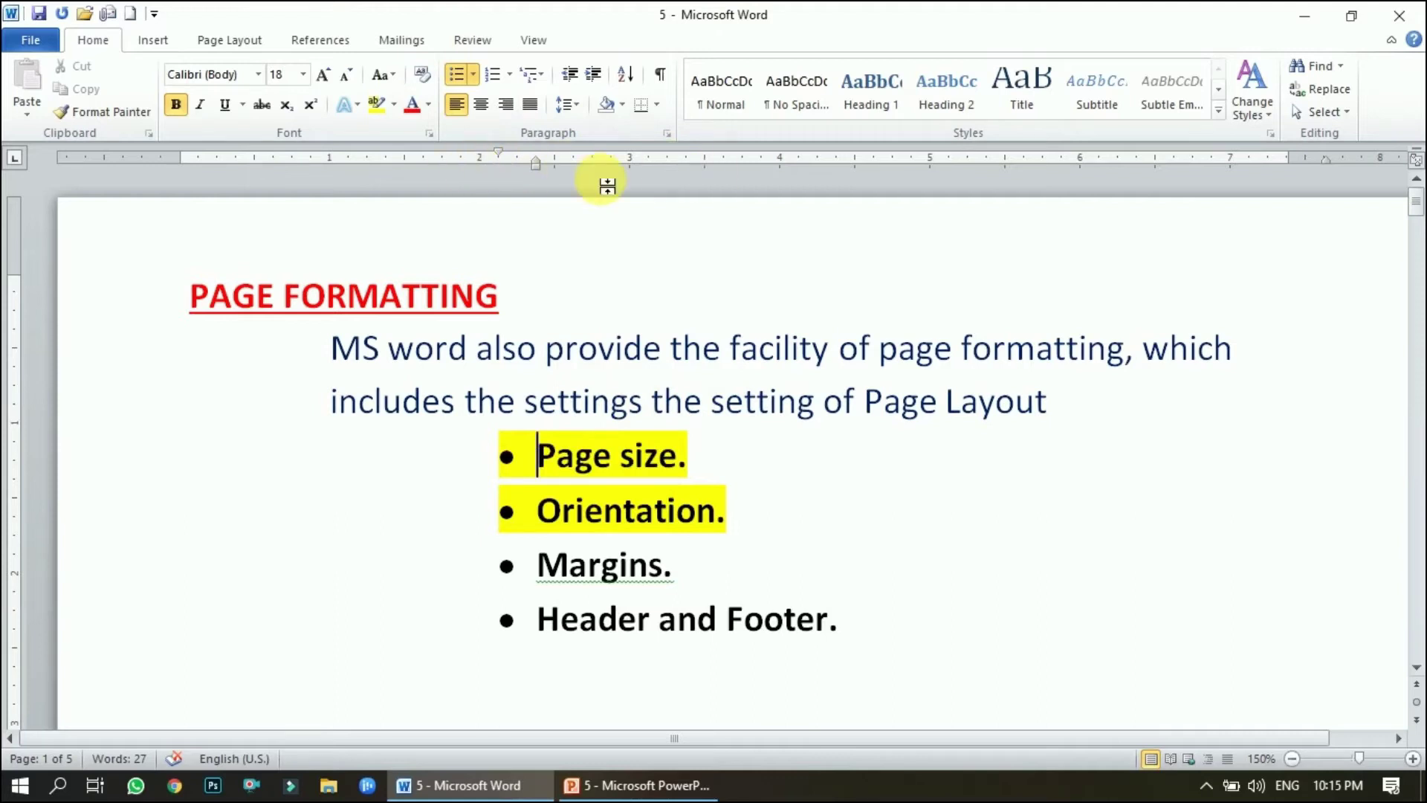
drag(16, 279, 15, 318)
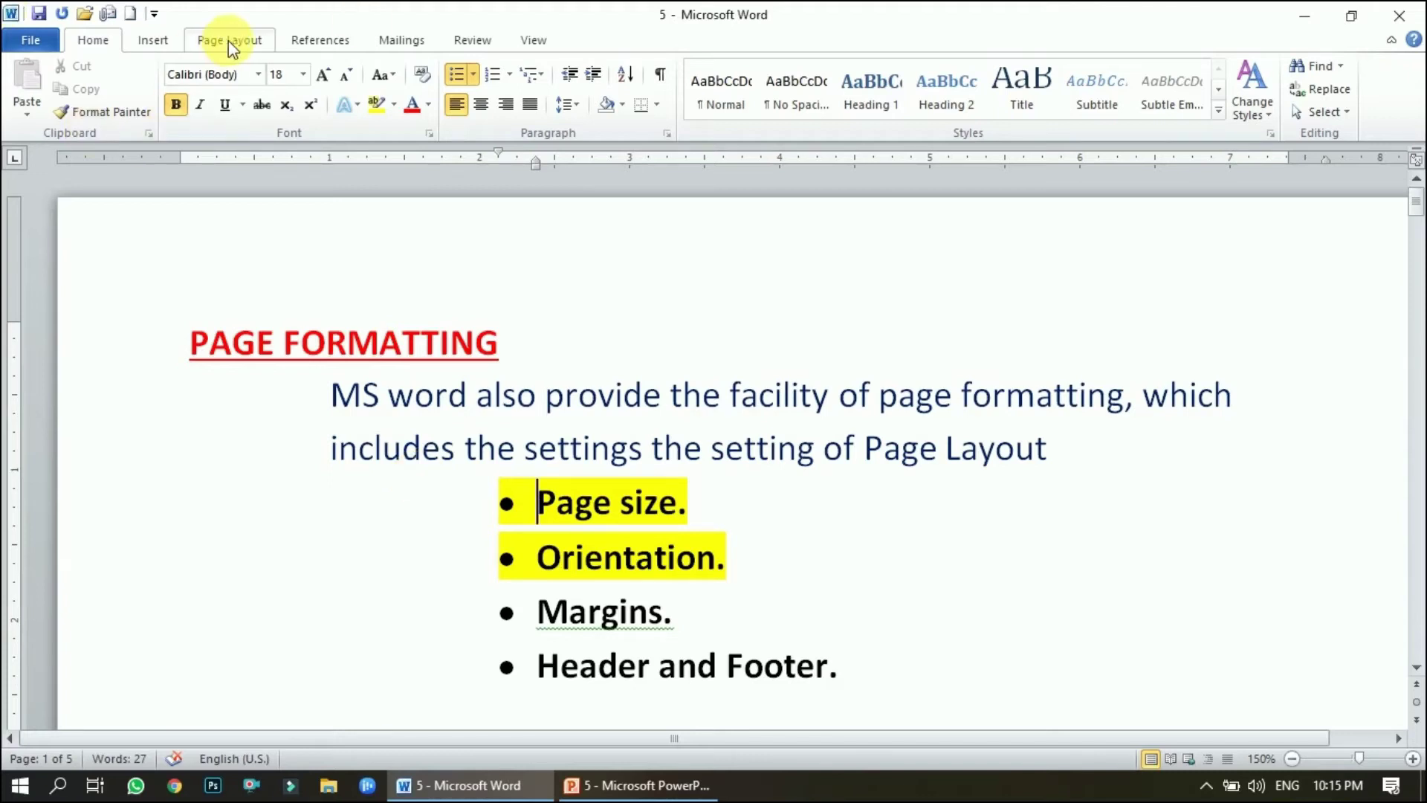
Step: In Page Setup's Margins settings, set the top margin to 2"
click(257, 41)
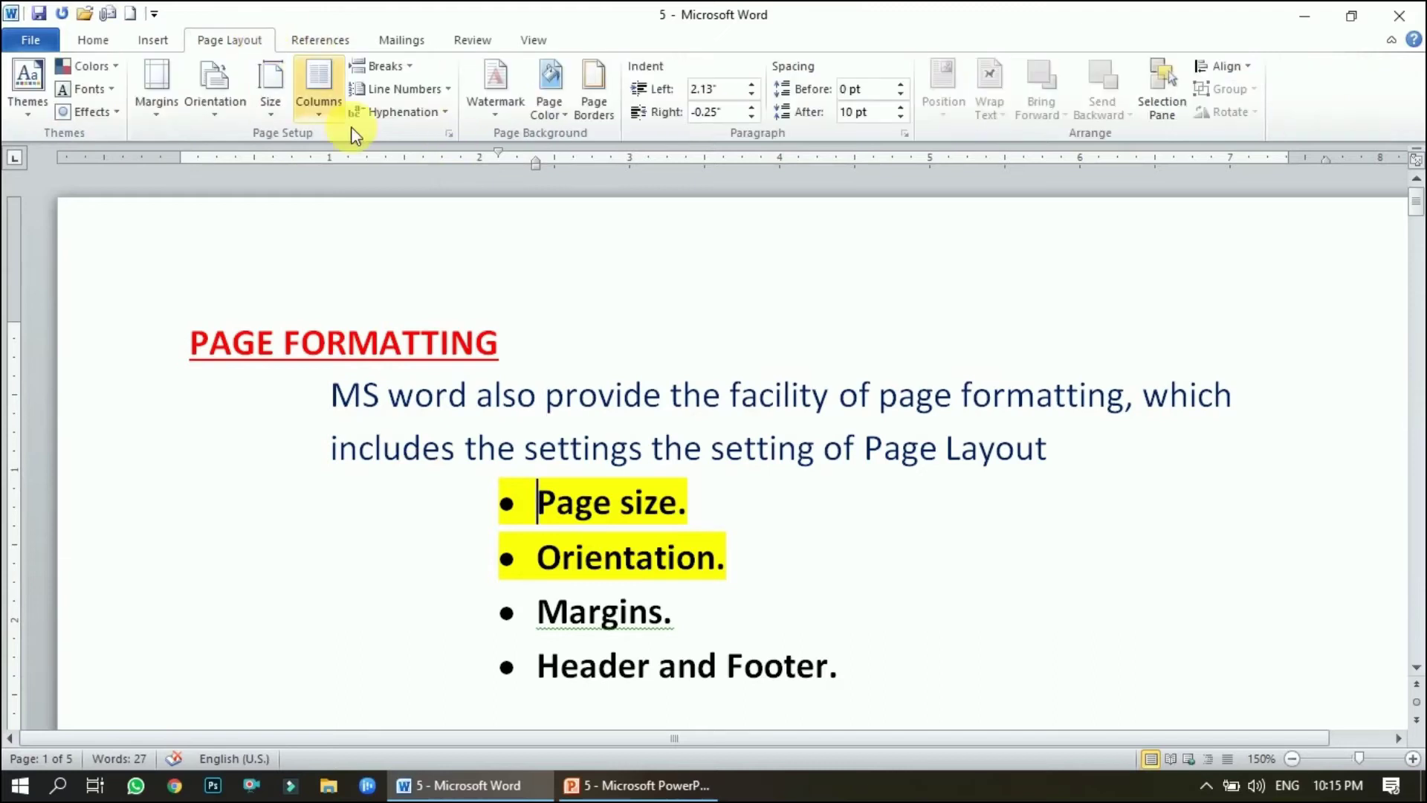
click(450, 134)
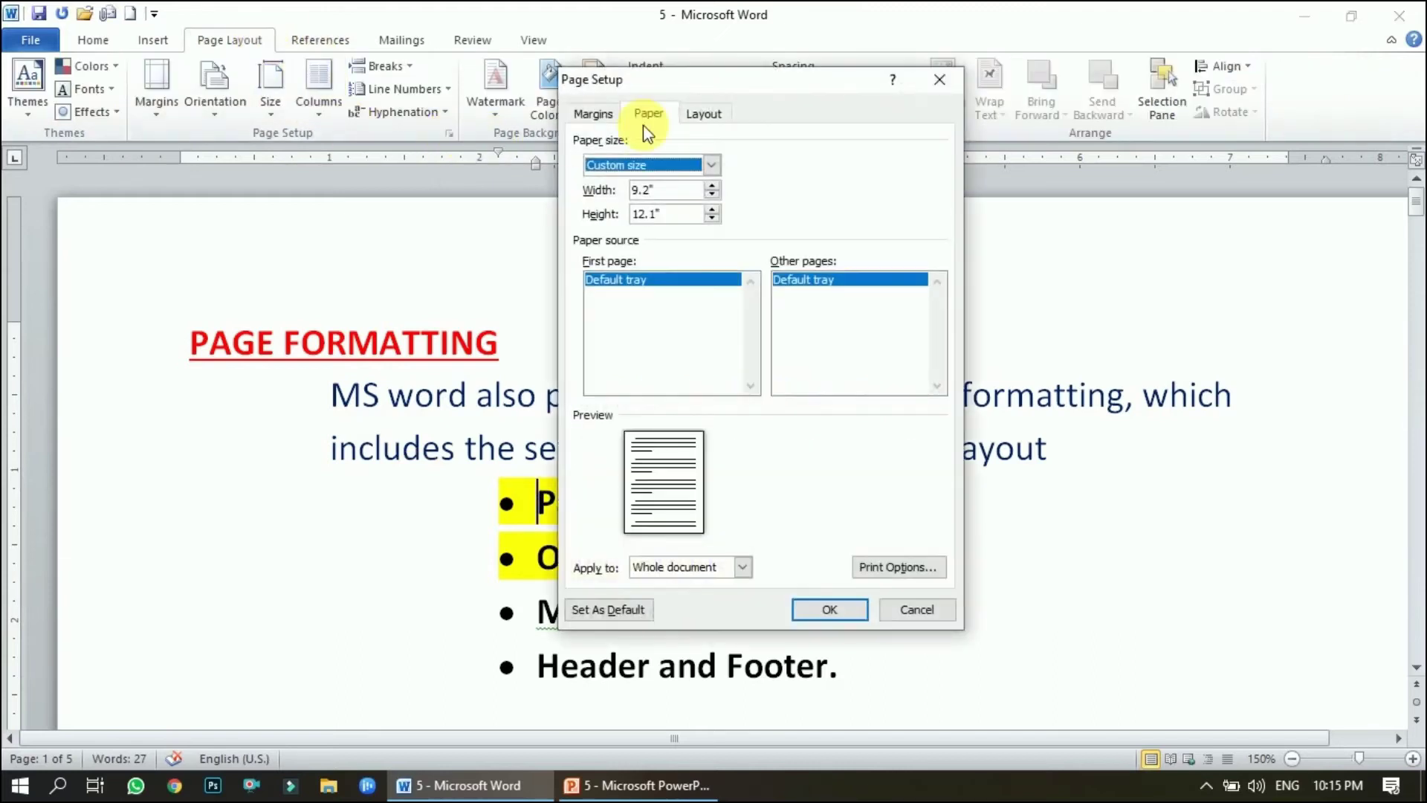
click(598, 114)
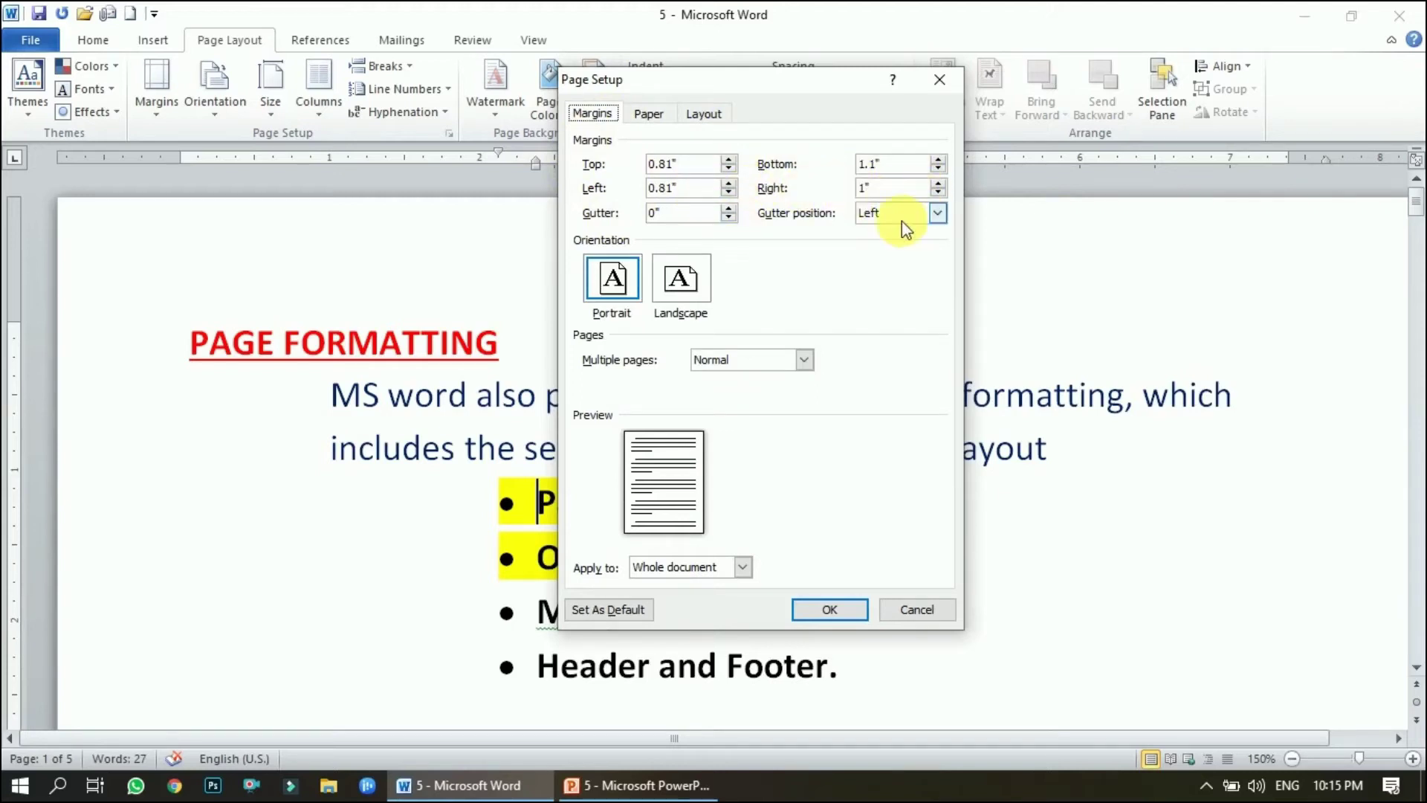
click(728, 160)
click(729, 159)
click(728, 160)
click(728, 160)
click(728, 160)
click(728, 160)
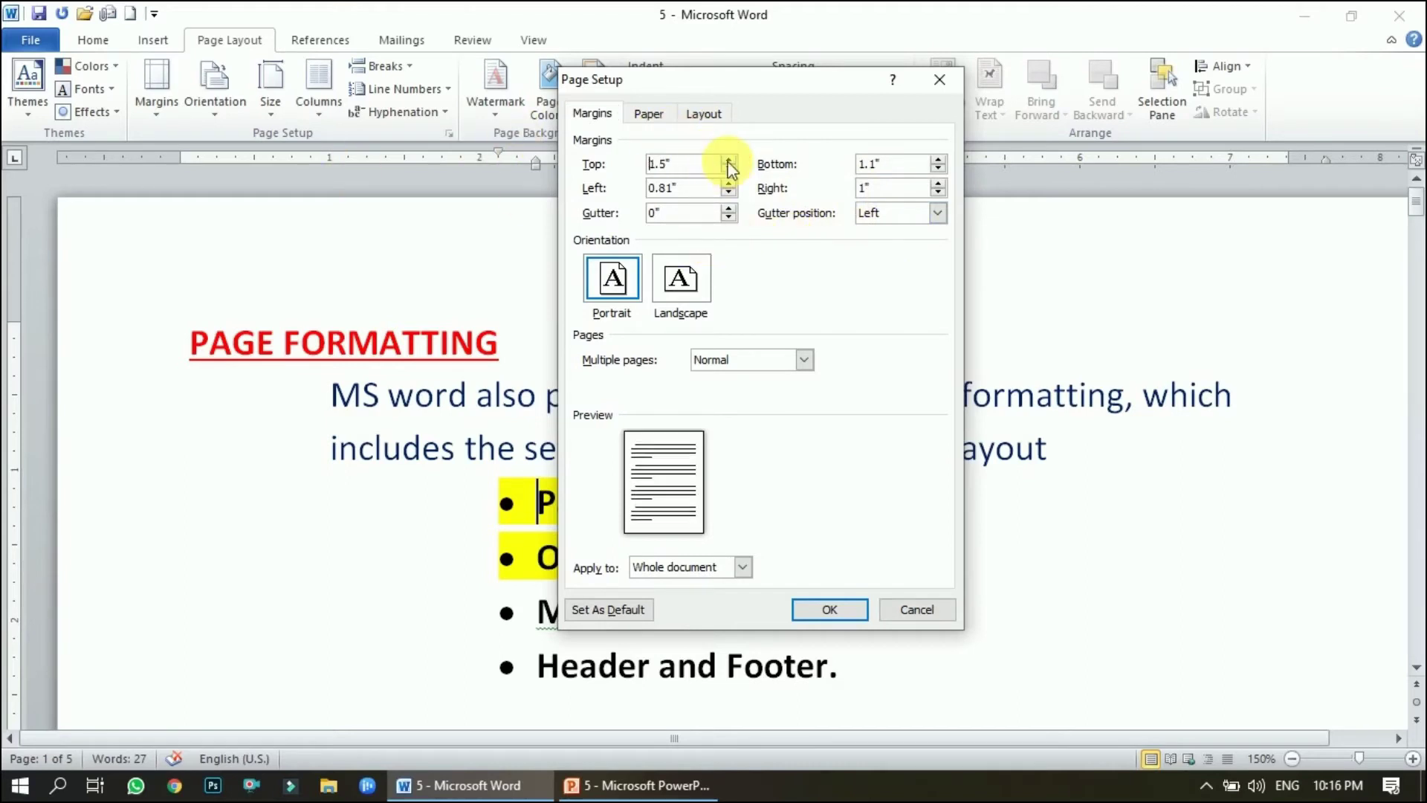
click(728, 160)
click(728, 159)
click(729, 160)
click(729, 160)
click(729, 160)
click(728, 160)
click(729, 160)
click(729, 169)
click(729, 168)
Step: Raise the left margin to 2.1" and apply the new margins
click(729, 184)
click(728, 184)
click(729, 184)
click(729, 184)
click(728, 184)
click(729, 184)
click(729, 184)
click(729, 184)
click(729, 184)
click(728, 184)
click(728, 183)
click(729, 184)
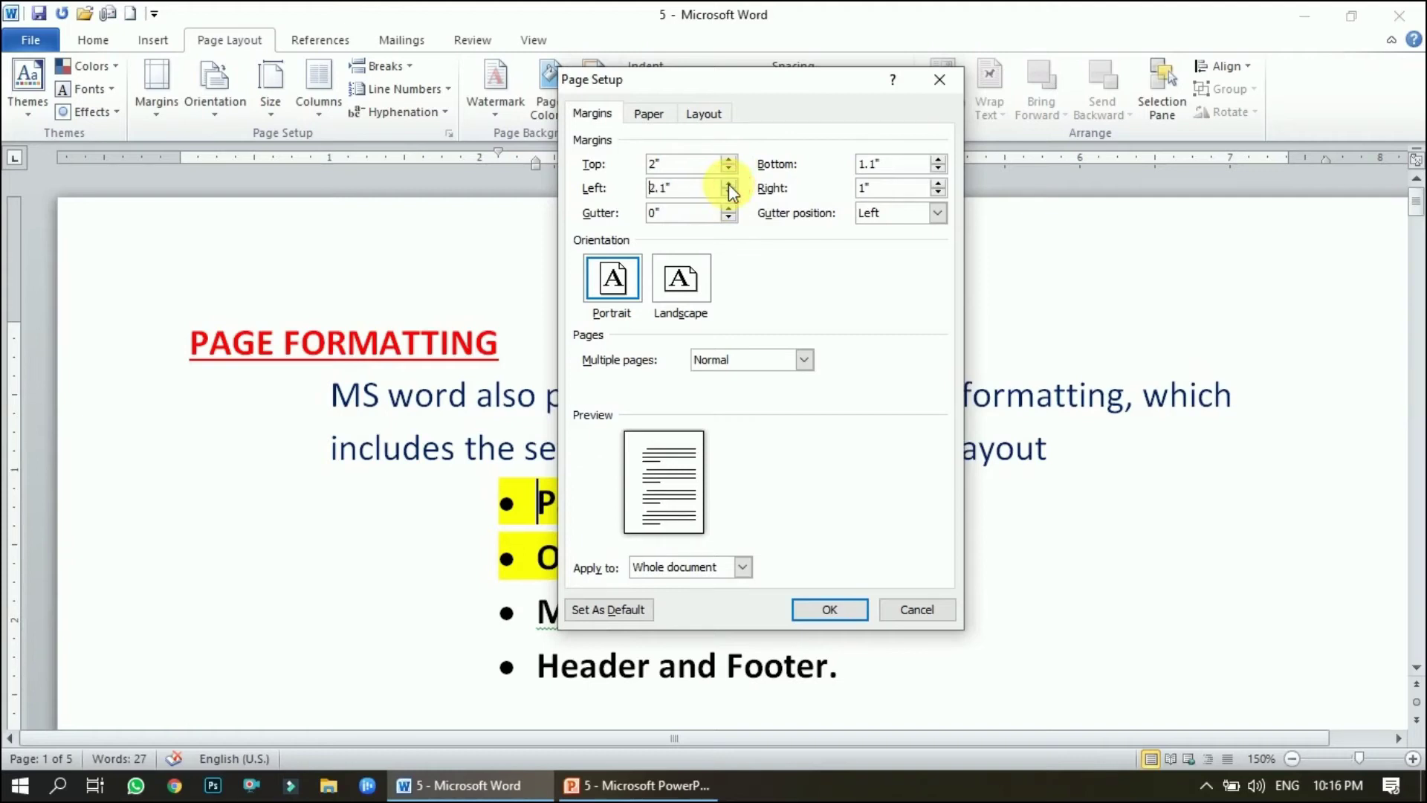
click(829, 609)
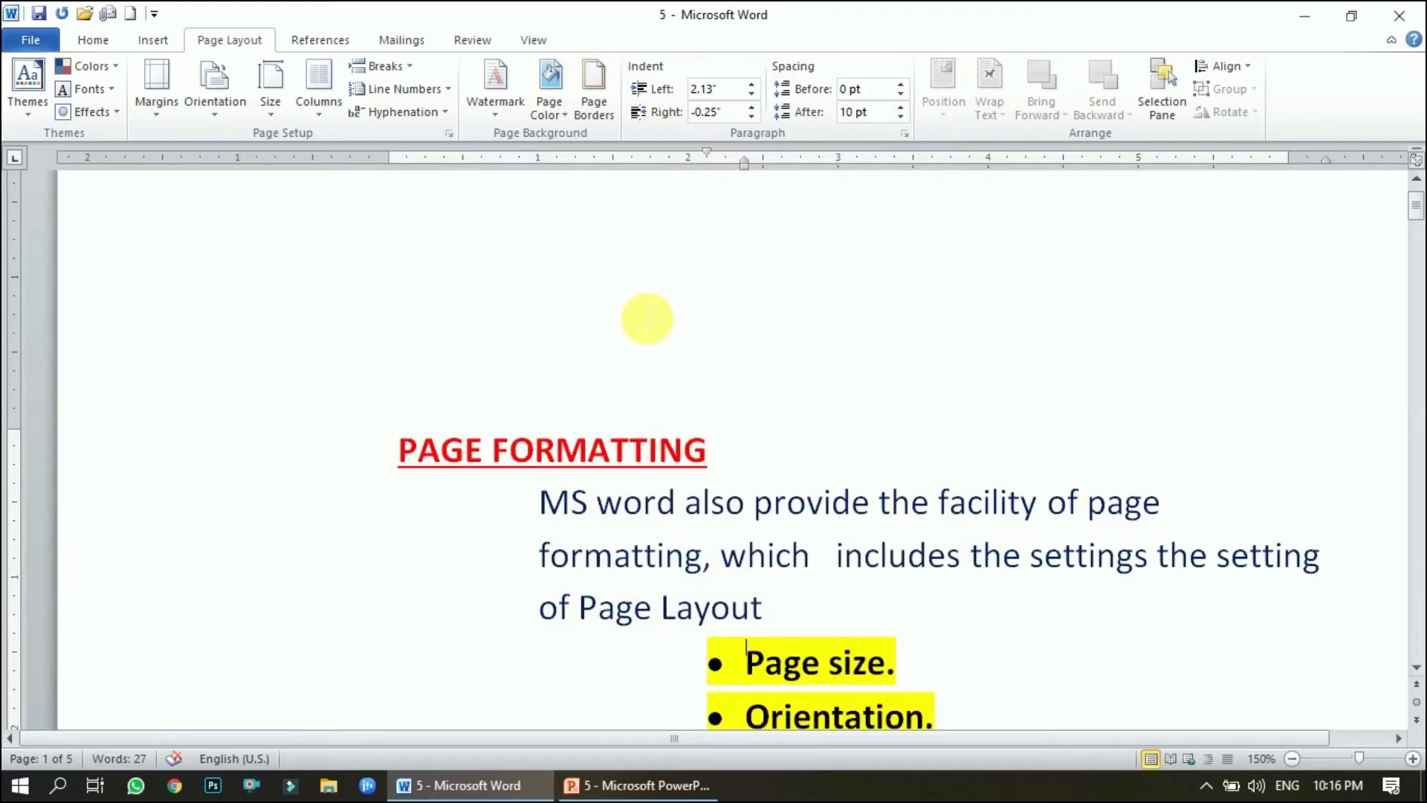
Step: Narrow the left and top margins on the rulers and place the cursor after 'Margins.'
drag(389, 159, 210, 169)
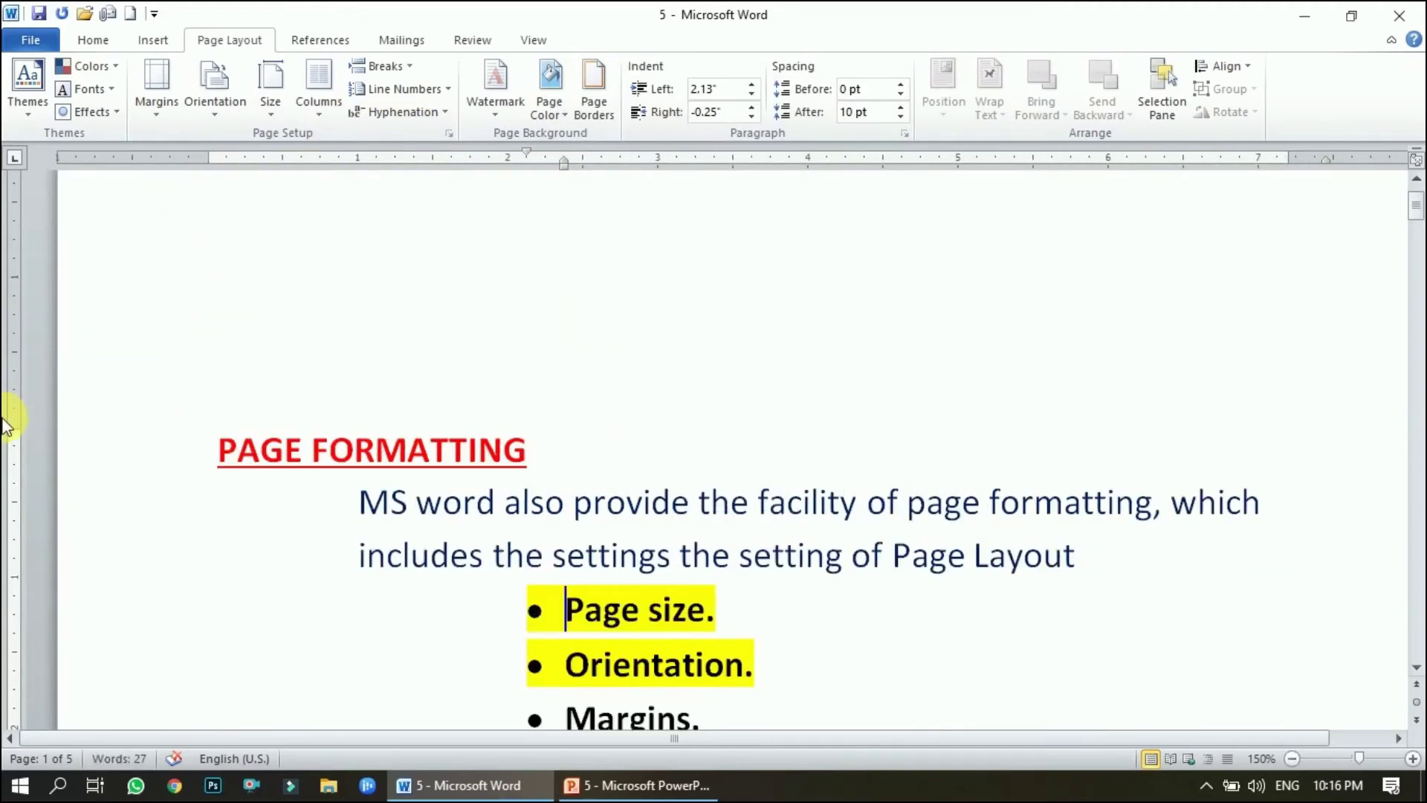
drag(10, 441, 10, 261)
click(1140, 578)
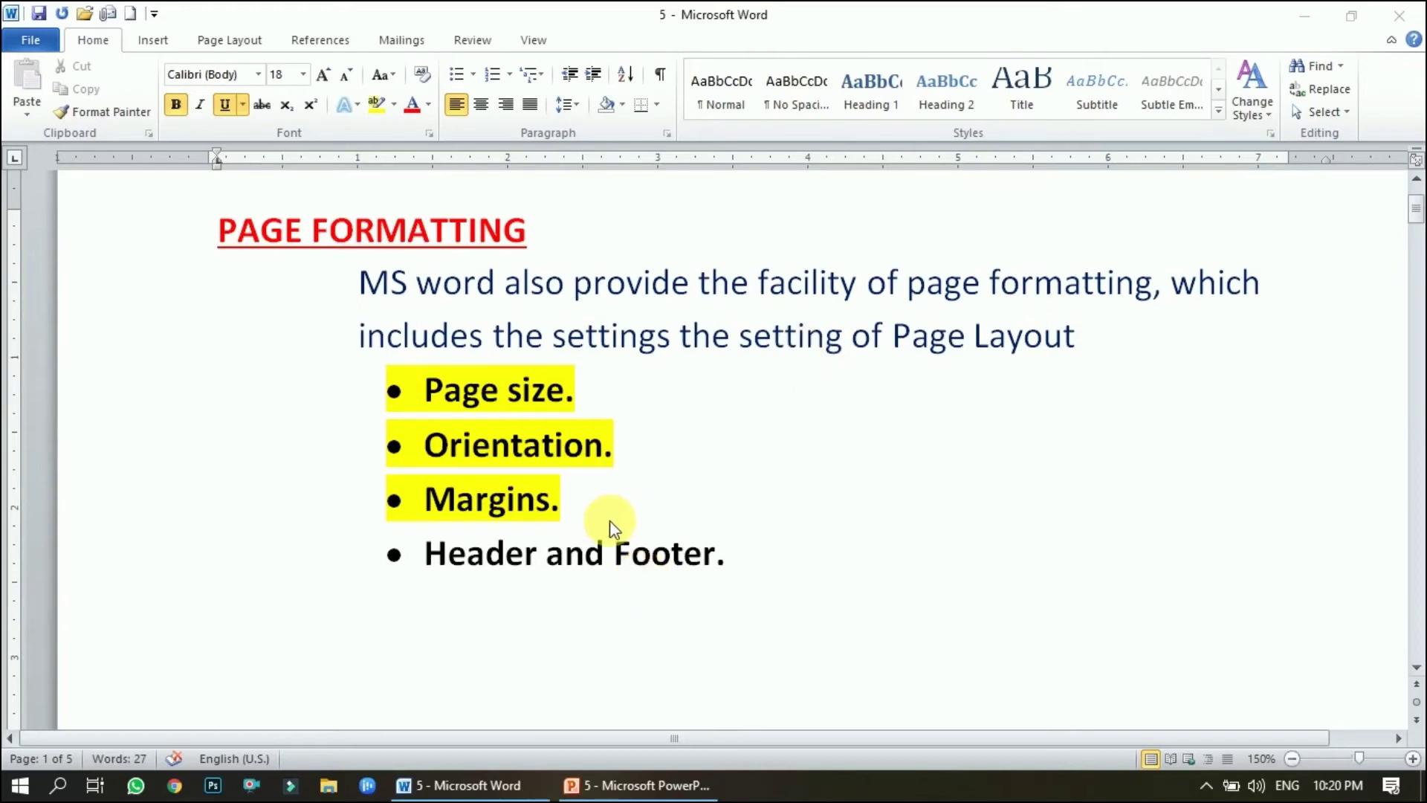
Step: From the top of the page, open the Insert tab's Header gallery of built-in designs
scroll(669, 547, up, 3)
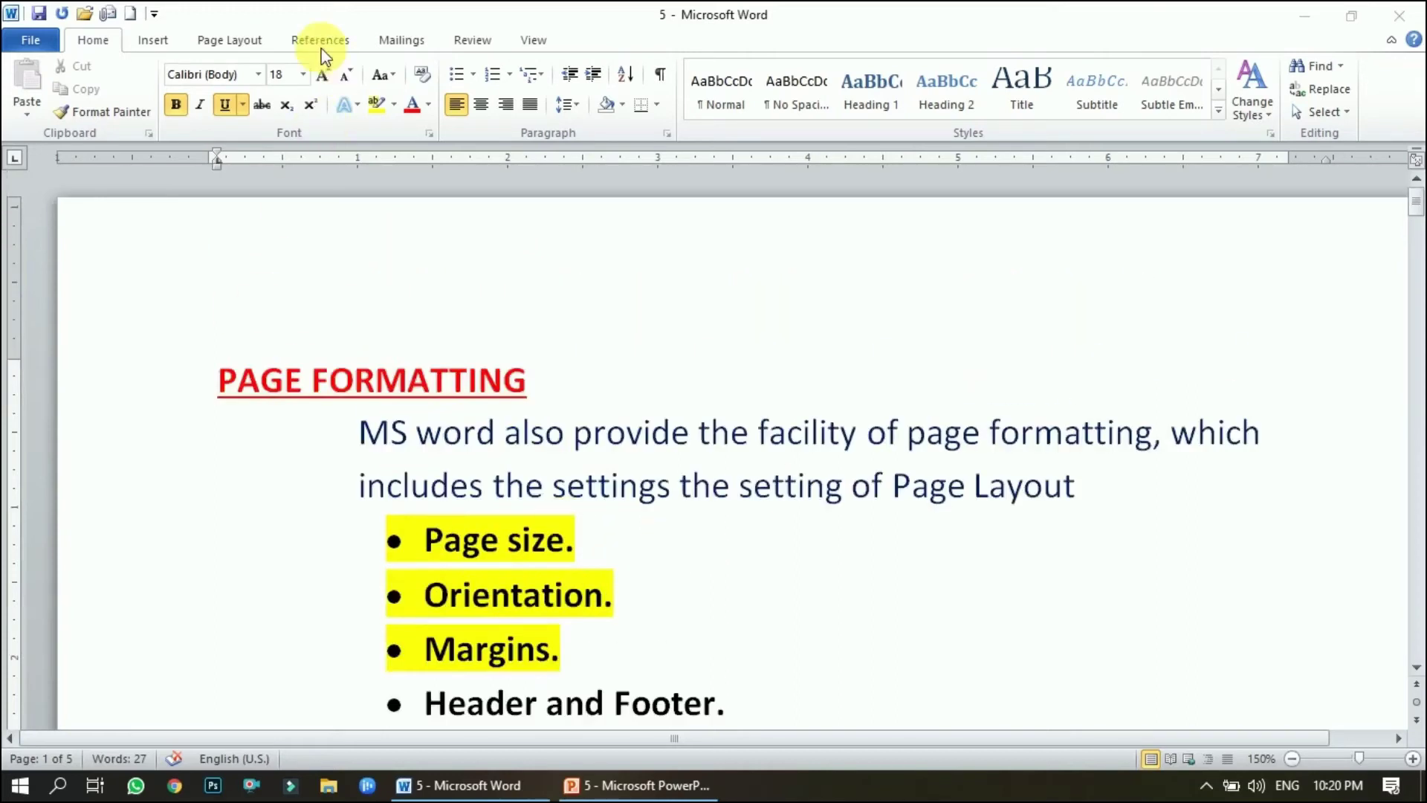
click(154, 43)
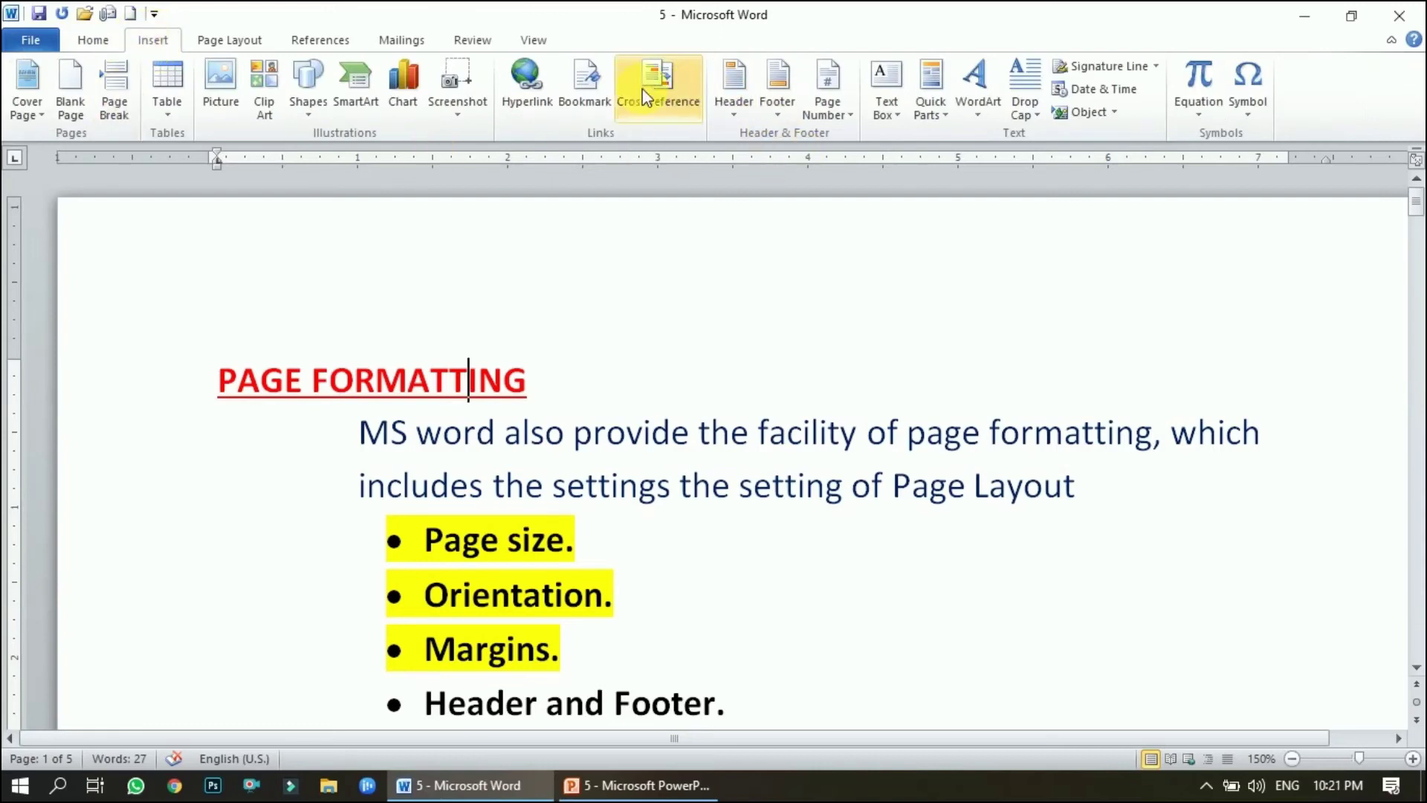
click(733, 119)
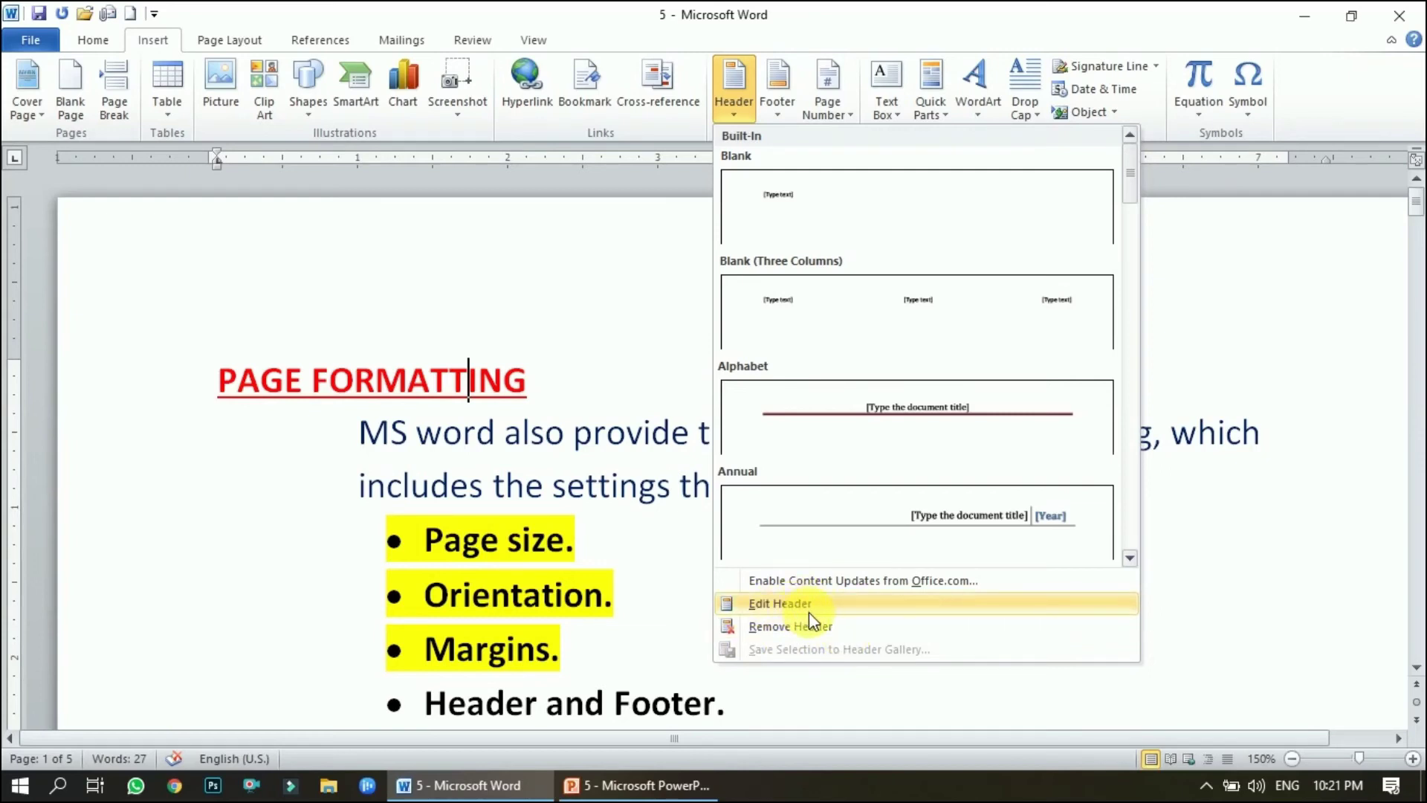
Step: Add an Alphabet header titled 'MS WORD 2010-II' and close header editing
click(902, 428)
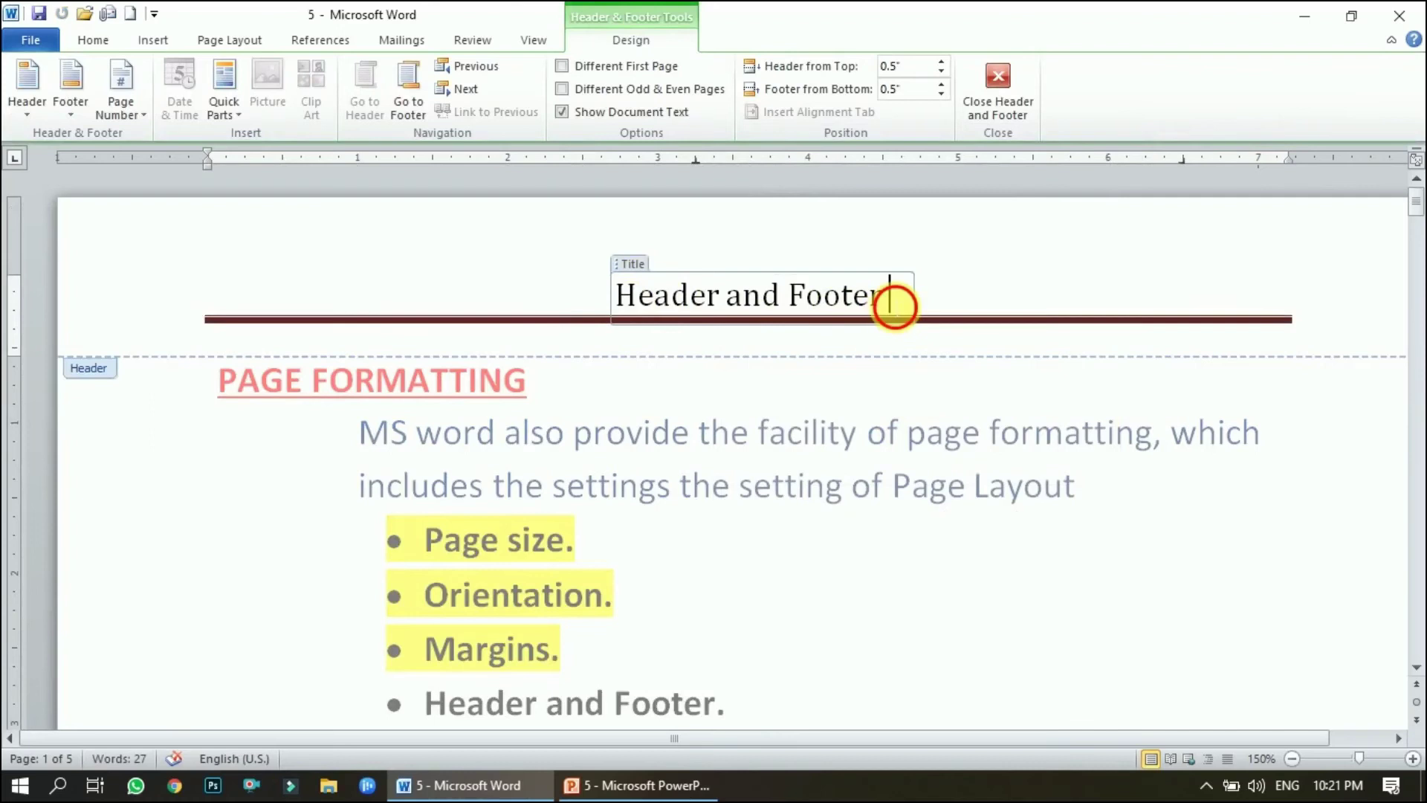
drag(892, 296, 684, 301)
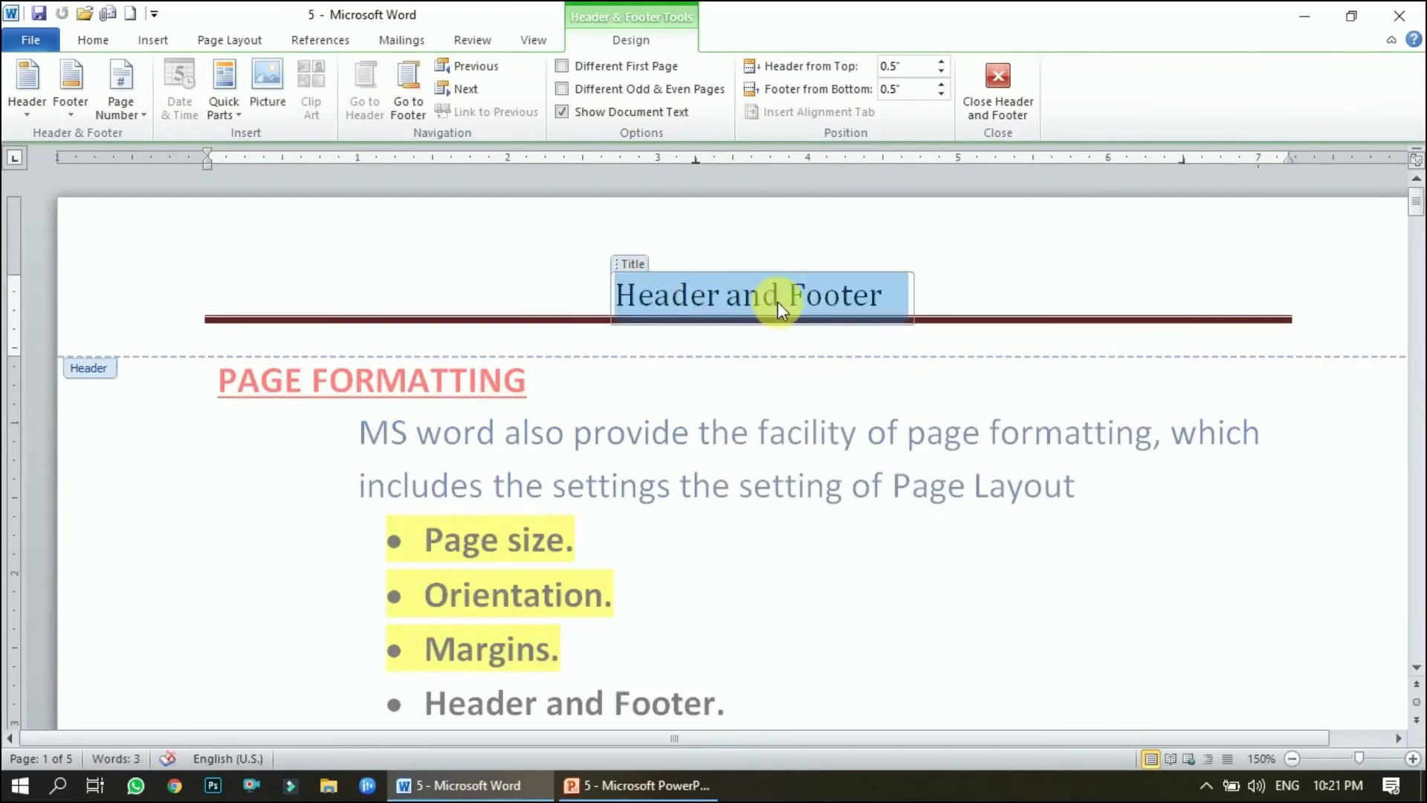
text(M)
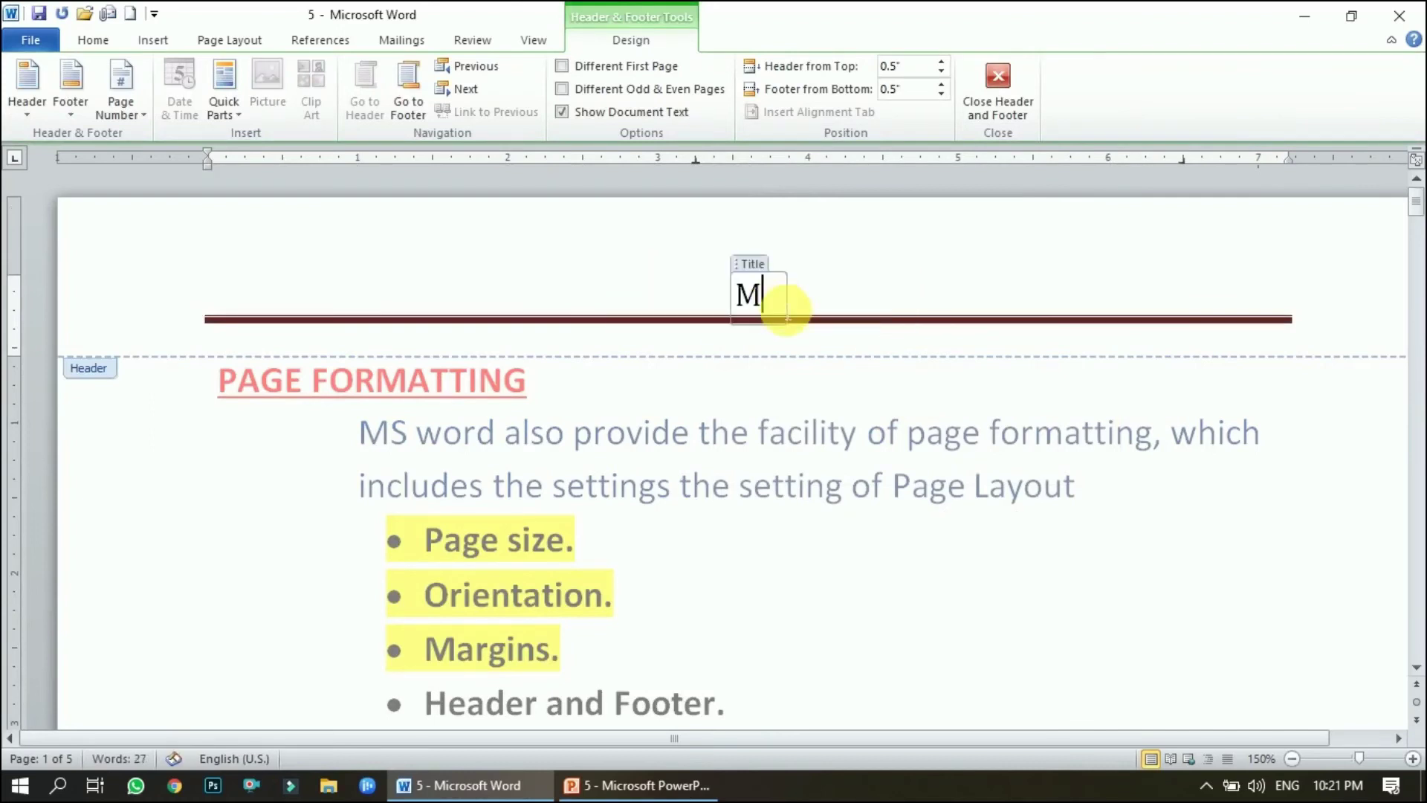
text(S WO)
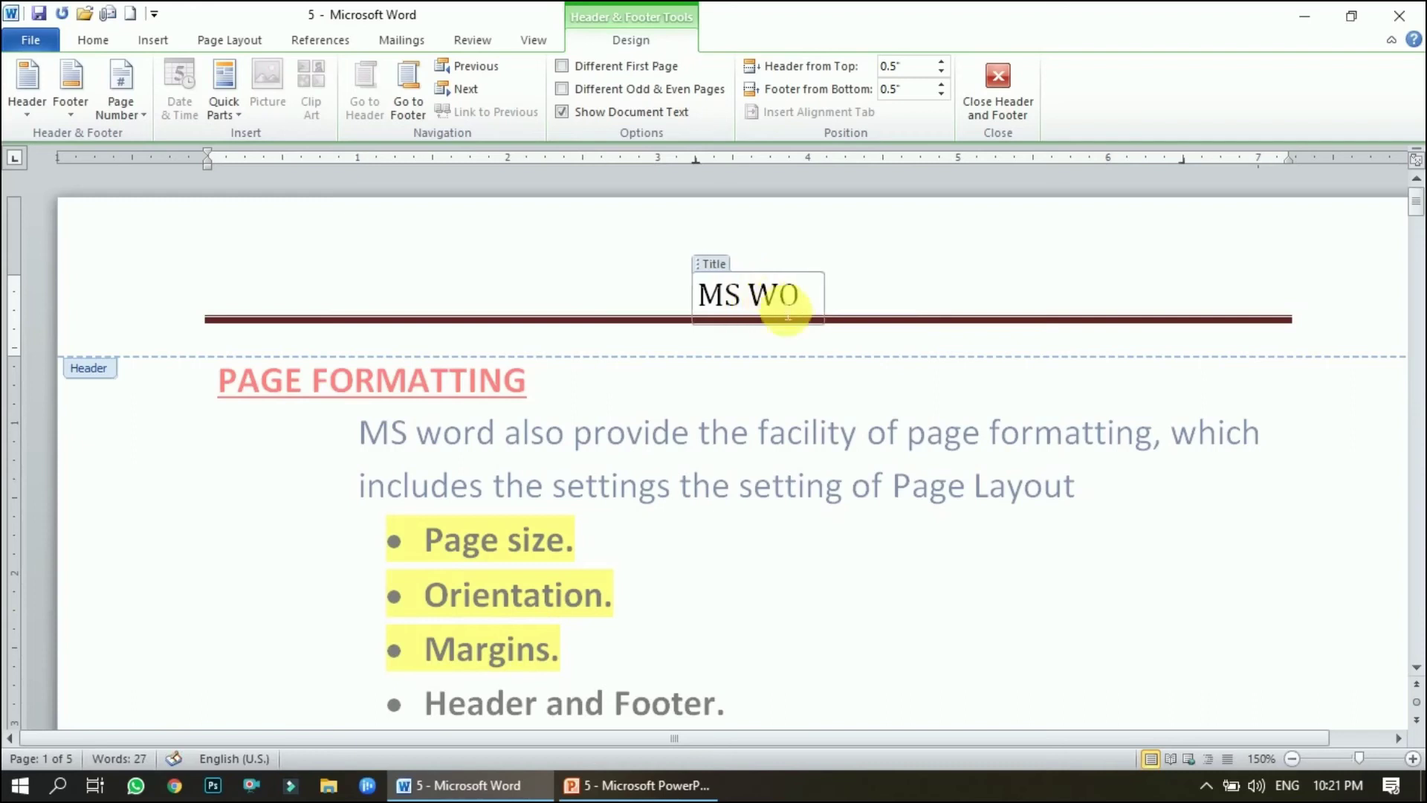
text(RD)
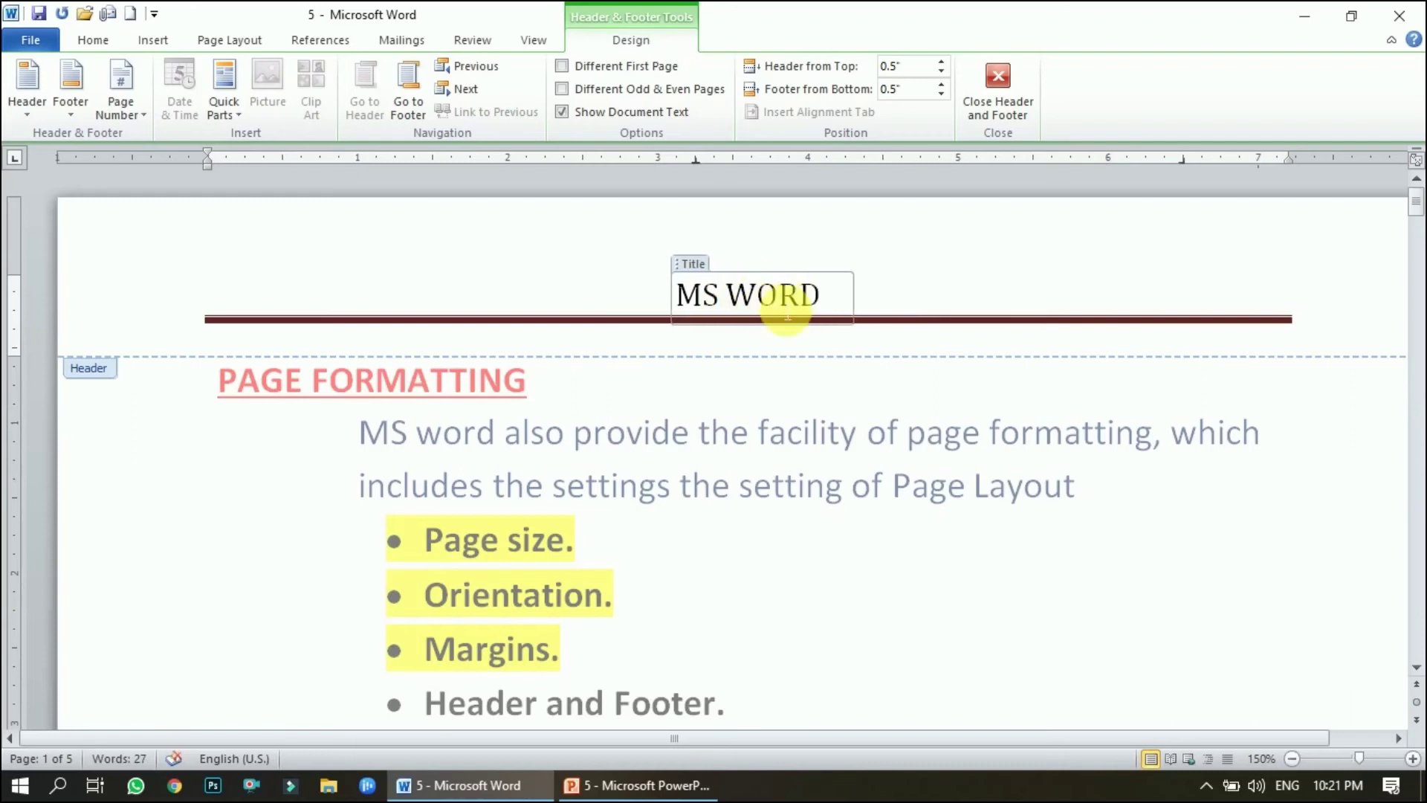
text( 2010)
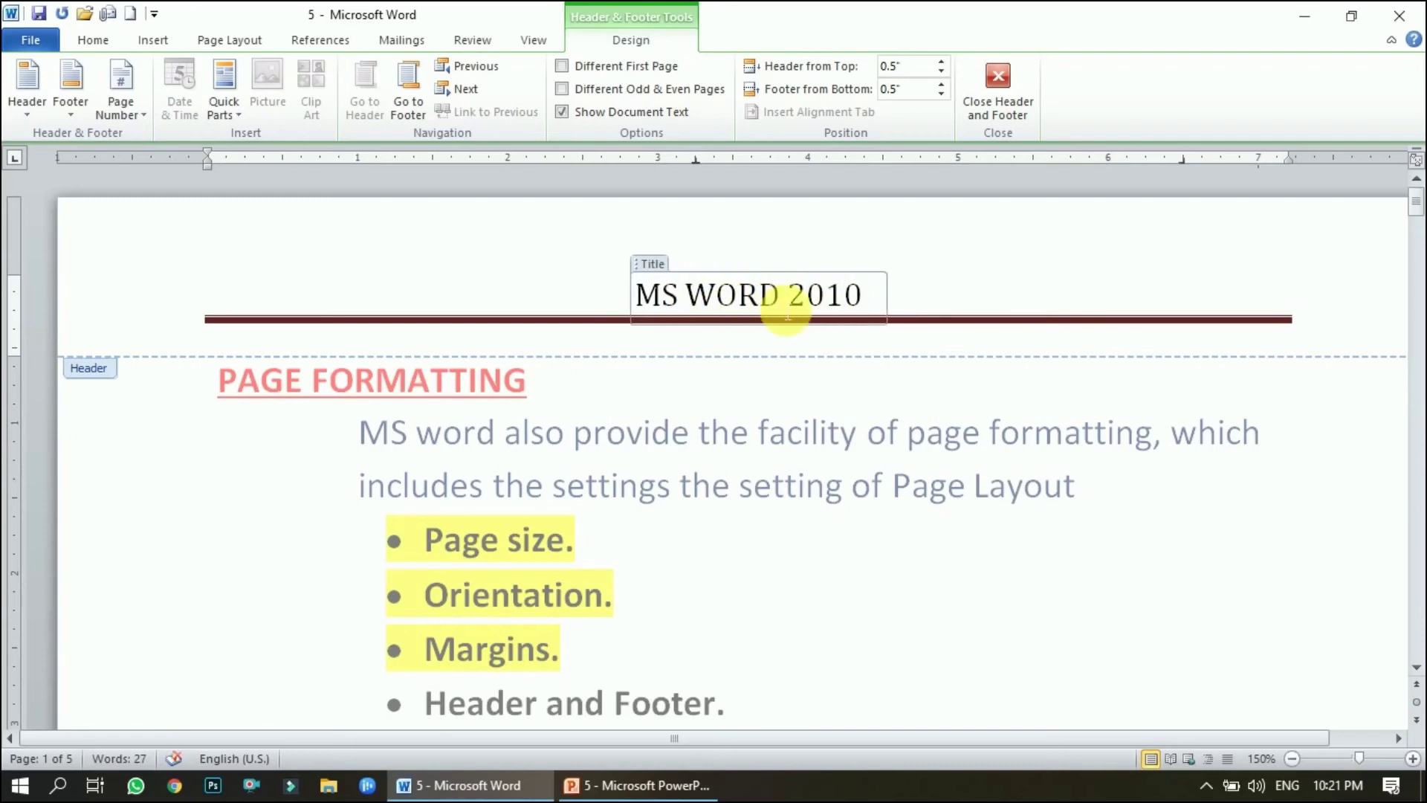
text(-ii)
key(BackSpace)
key(BackSpace)
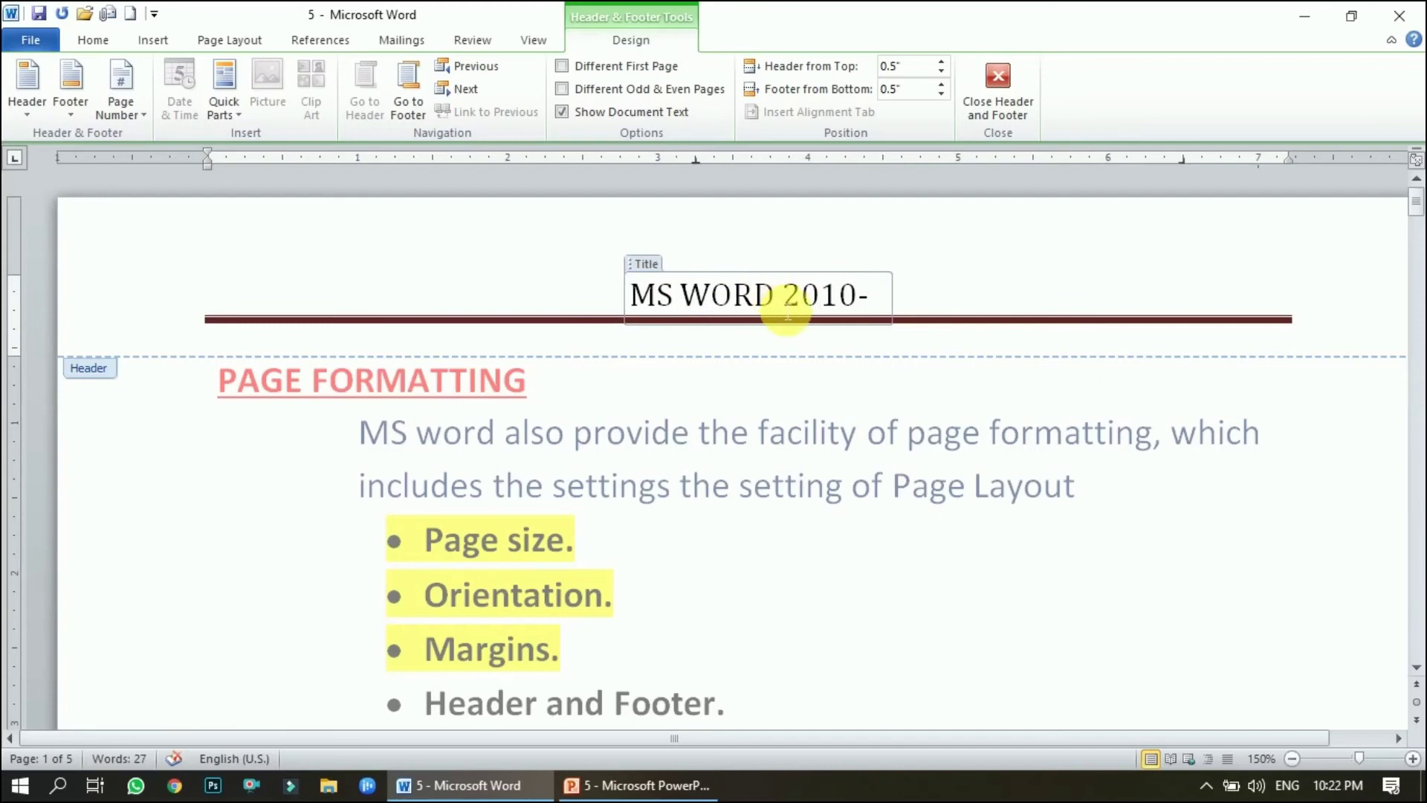
text(II)
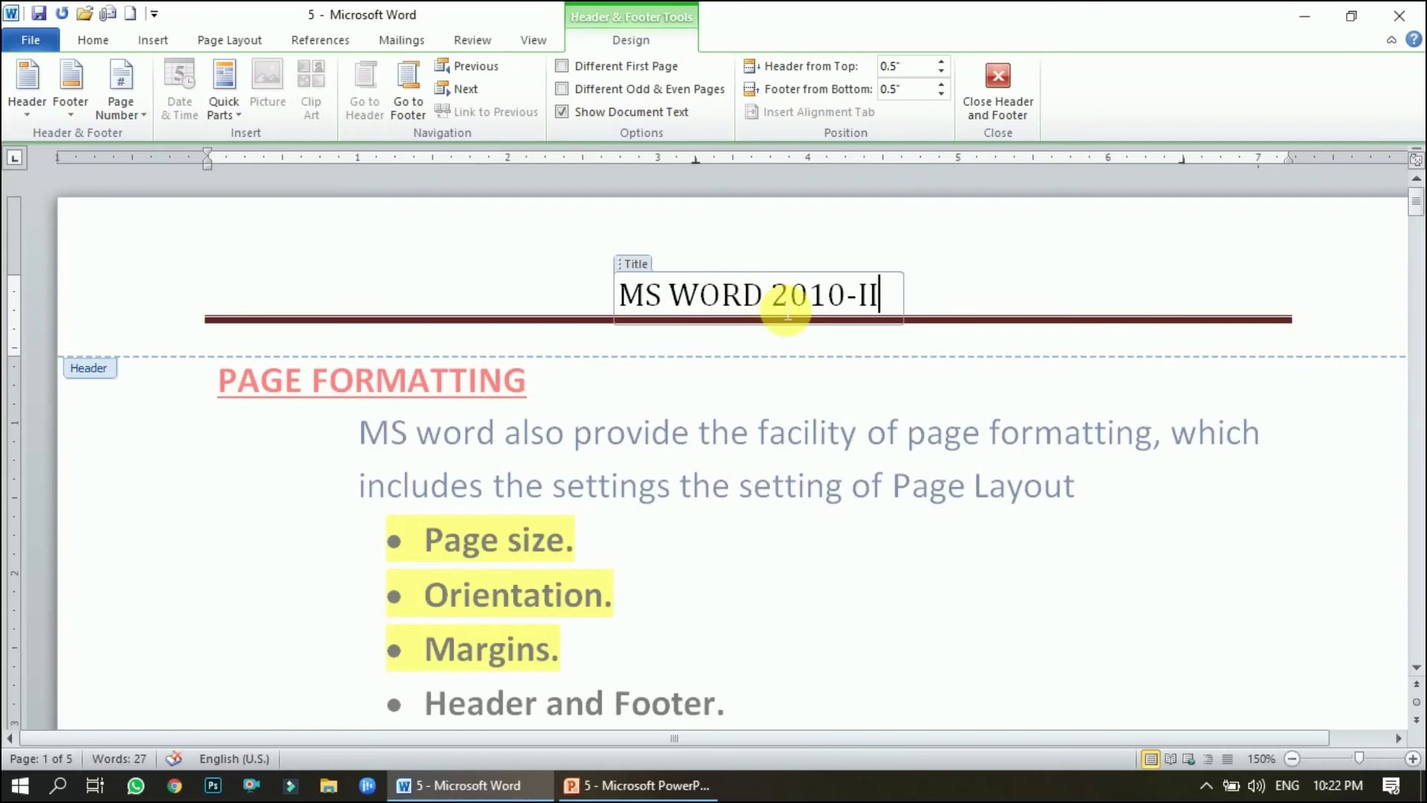
click(996, 79)
click(1195, 474)
Step: Scroll through all five pages to check the MS WORD 2010-II header, then return to page 1's top
scroll(794, 330, down, 10)
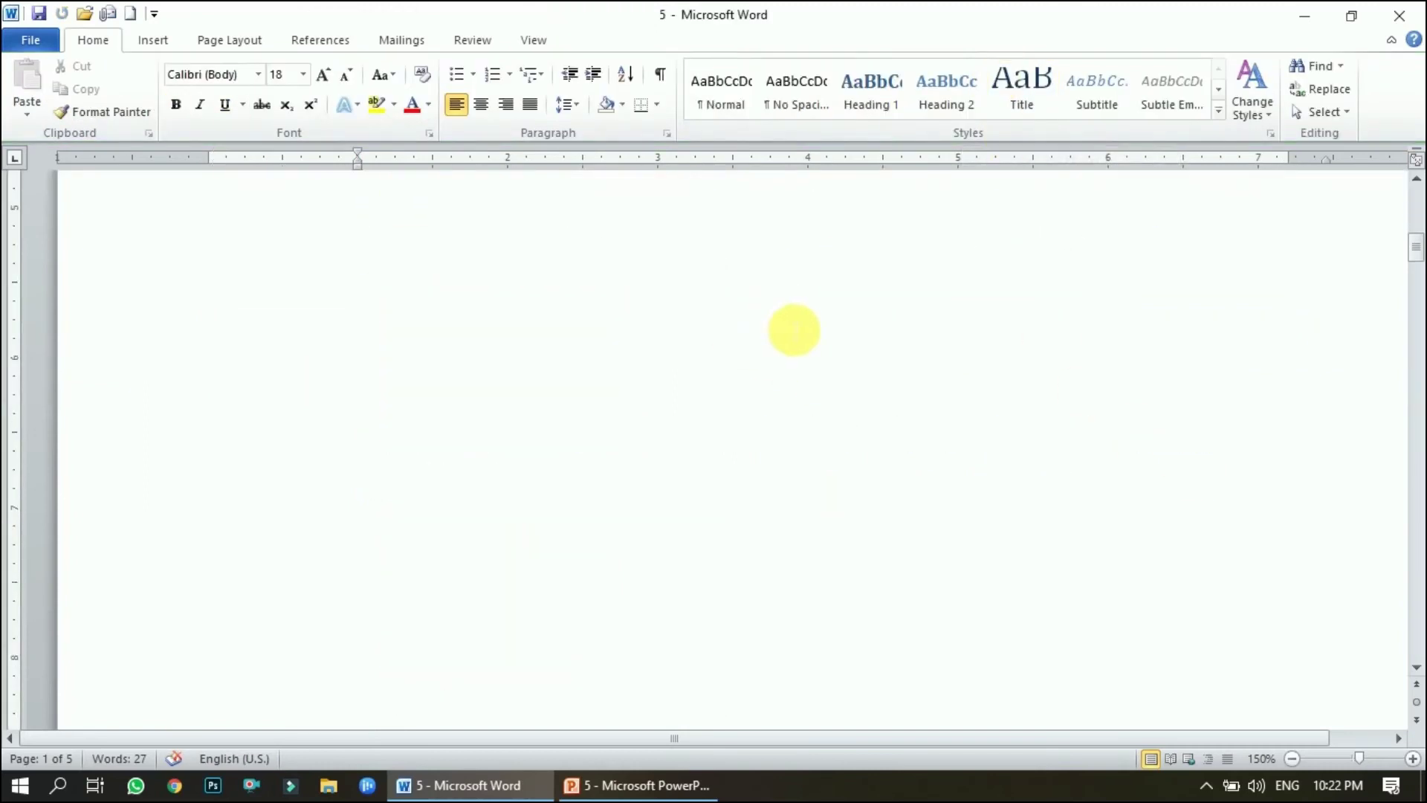
scroll(862, 506, down, 5)
scroll(892, 509, down, 15)
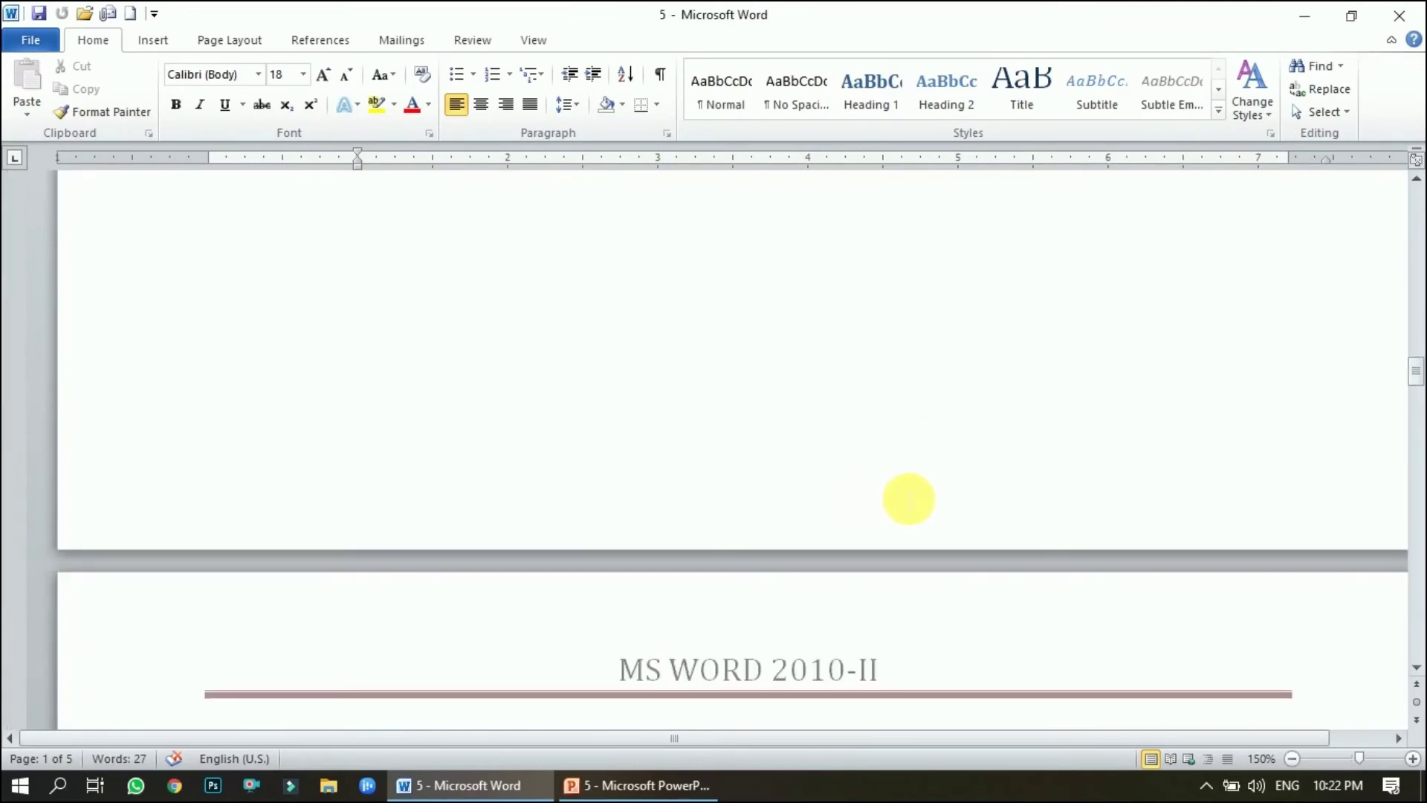
scroll(916, 498, down, 10)
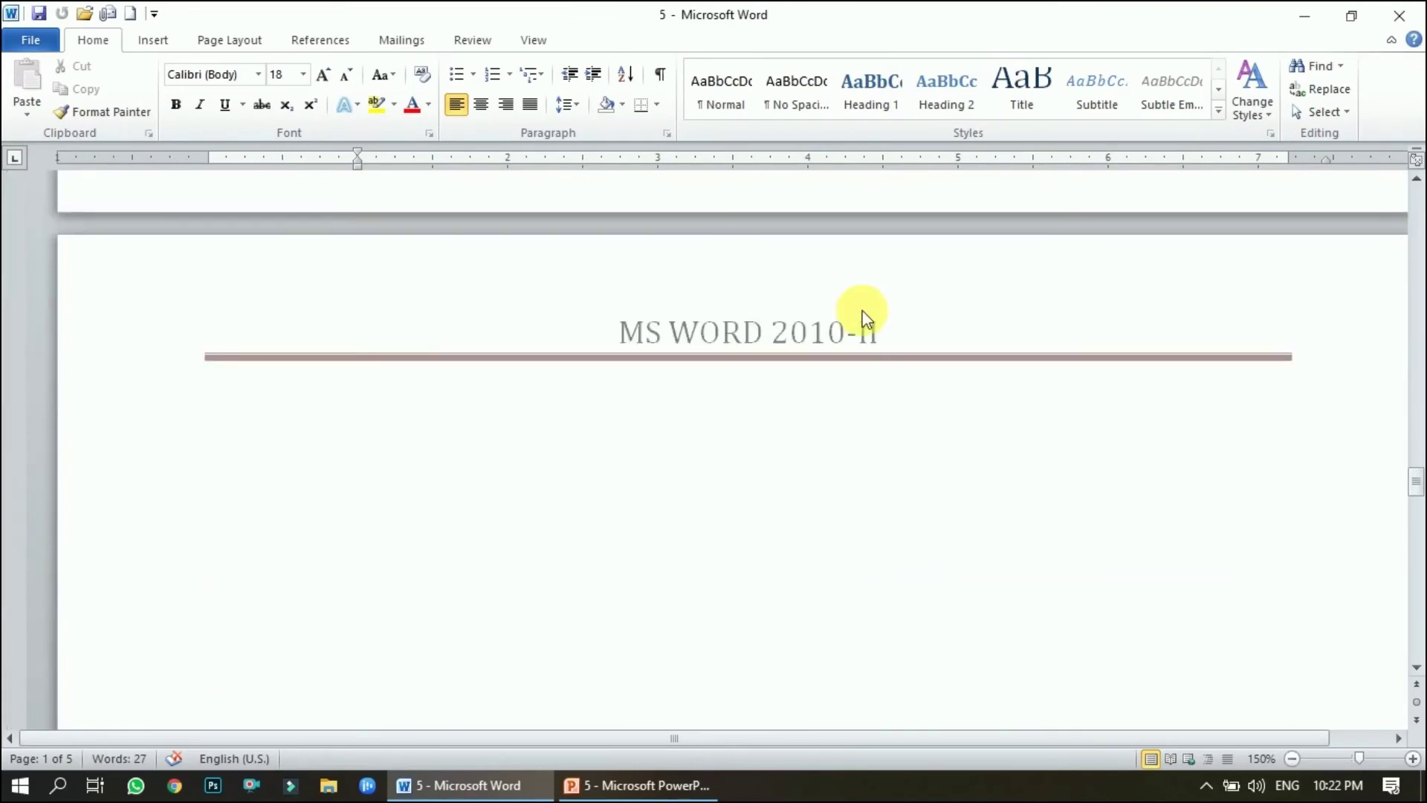
scroll(956, 482, down, 8)
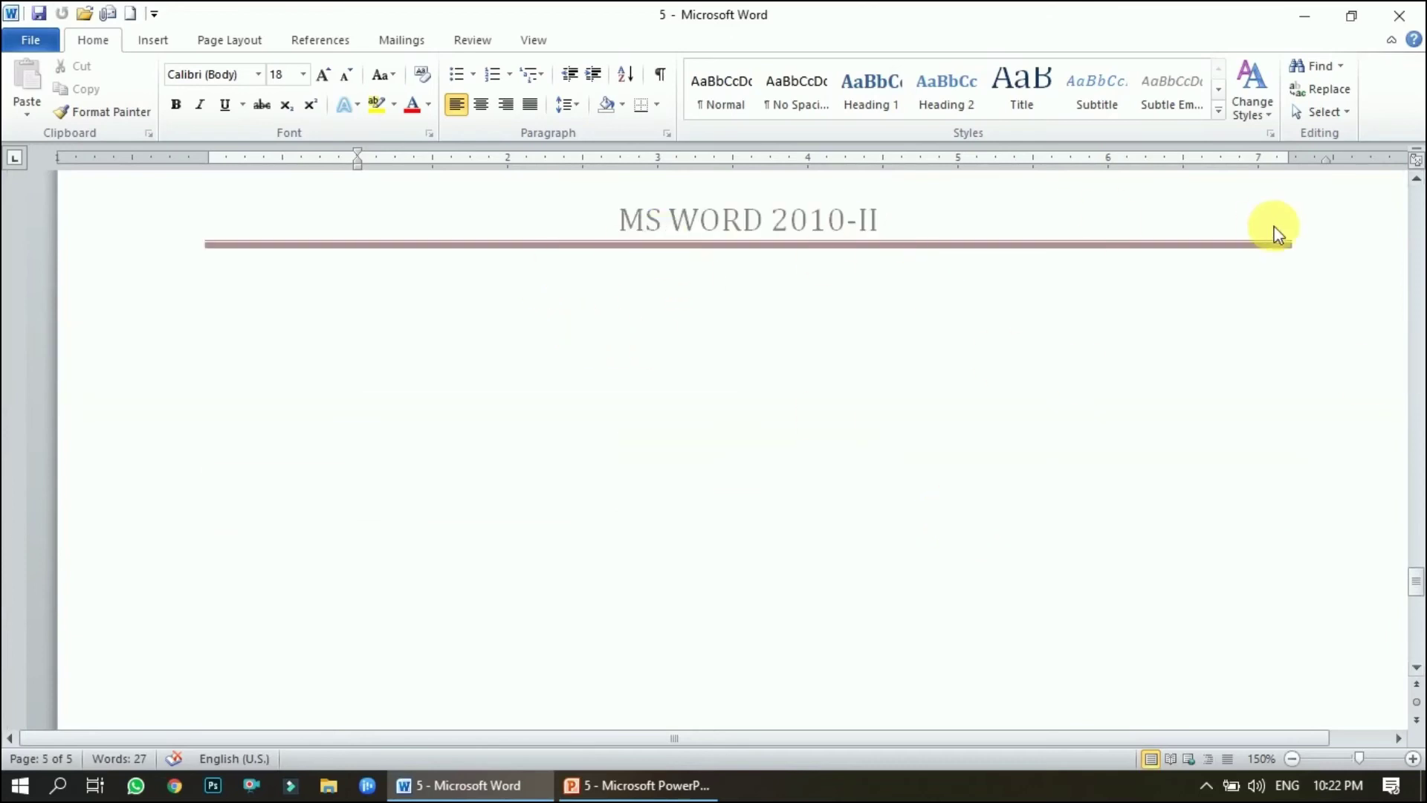
click(1420, 342)
click(1418, 223)
click(1419, 201)
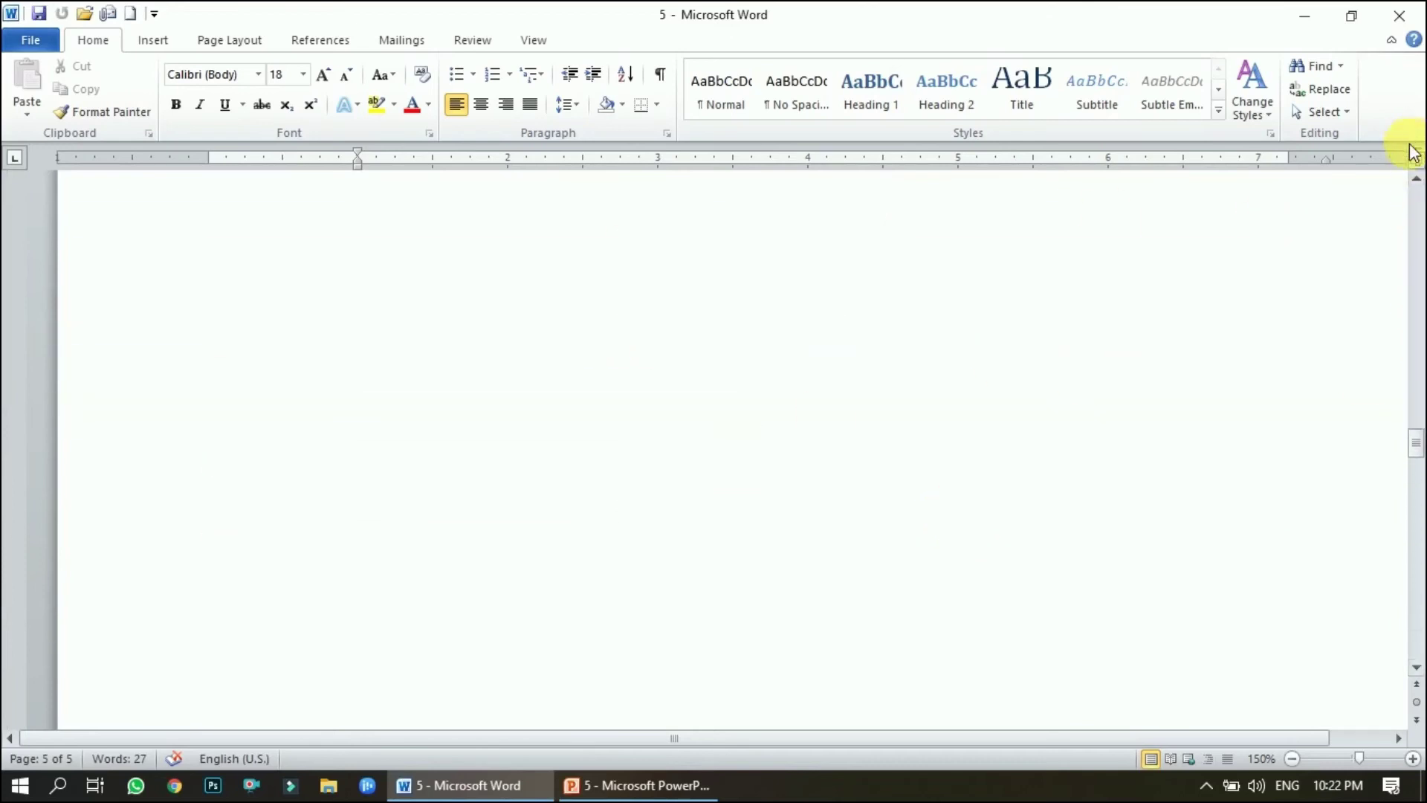
click(1420, 252)
drag(1404, 367, 1418, 197)
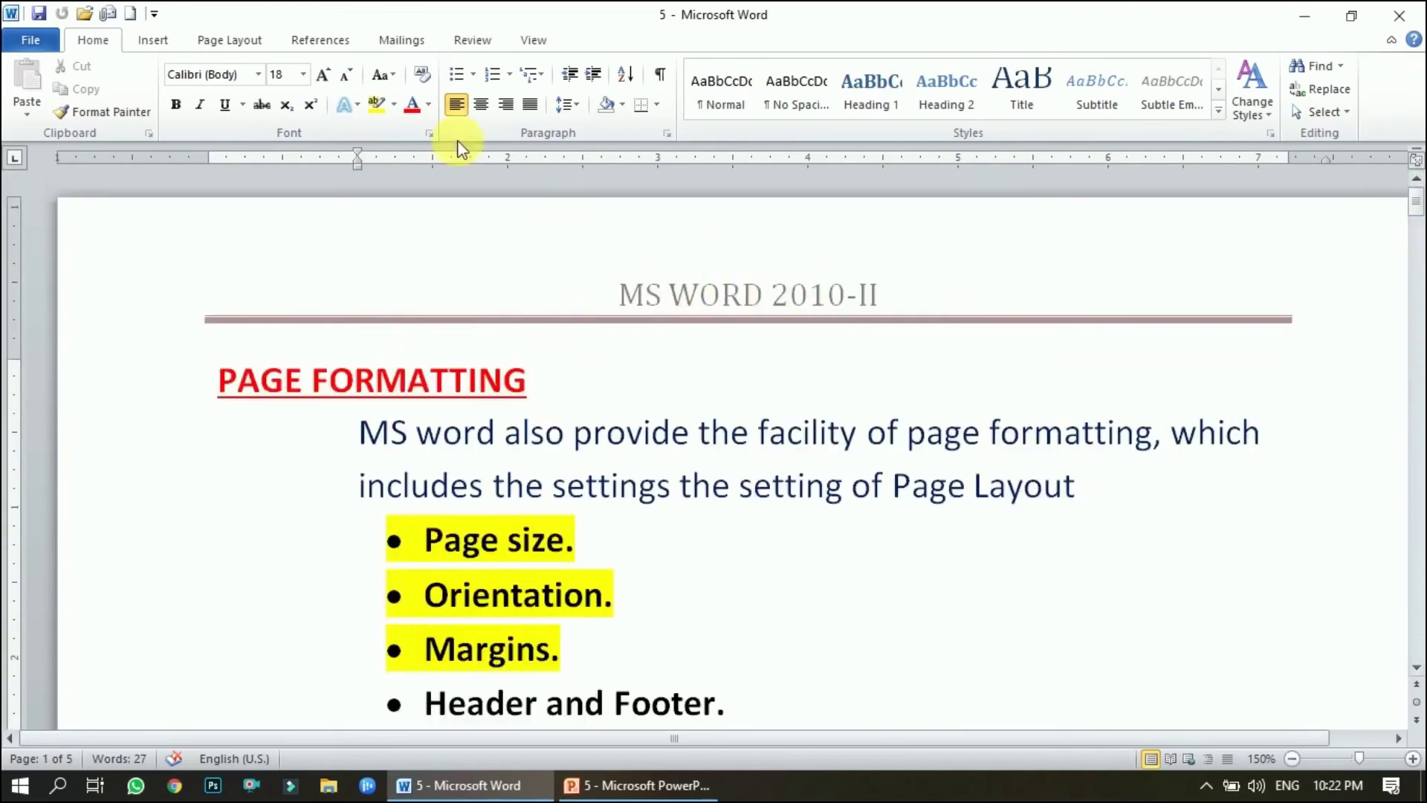
Step: Replace the header title MS WORD 2010-II with 'chapter-9' and close header editing
click(149, 41)
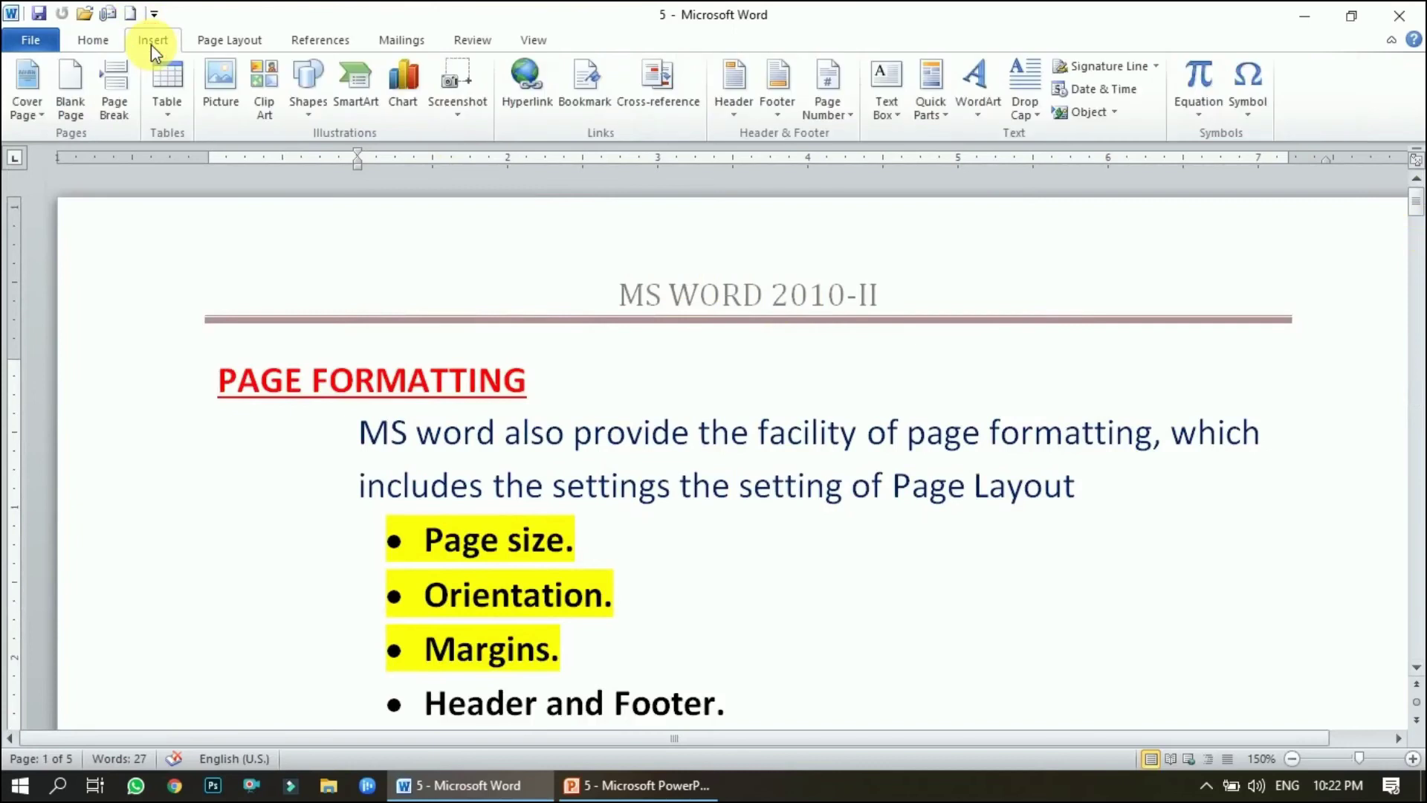
click(737, 104)
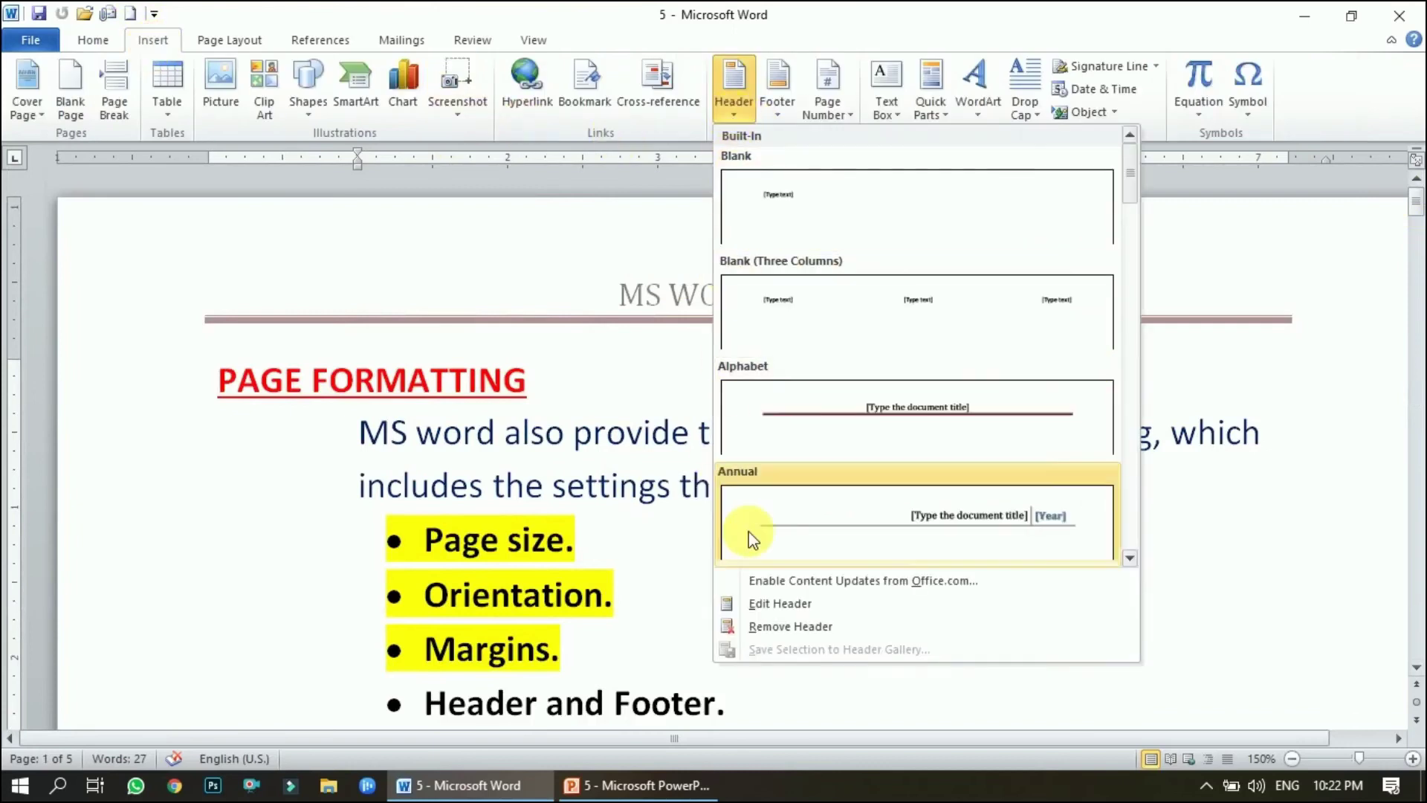
click(765, 601)
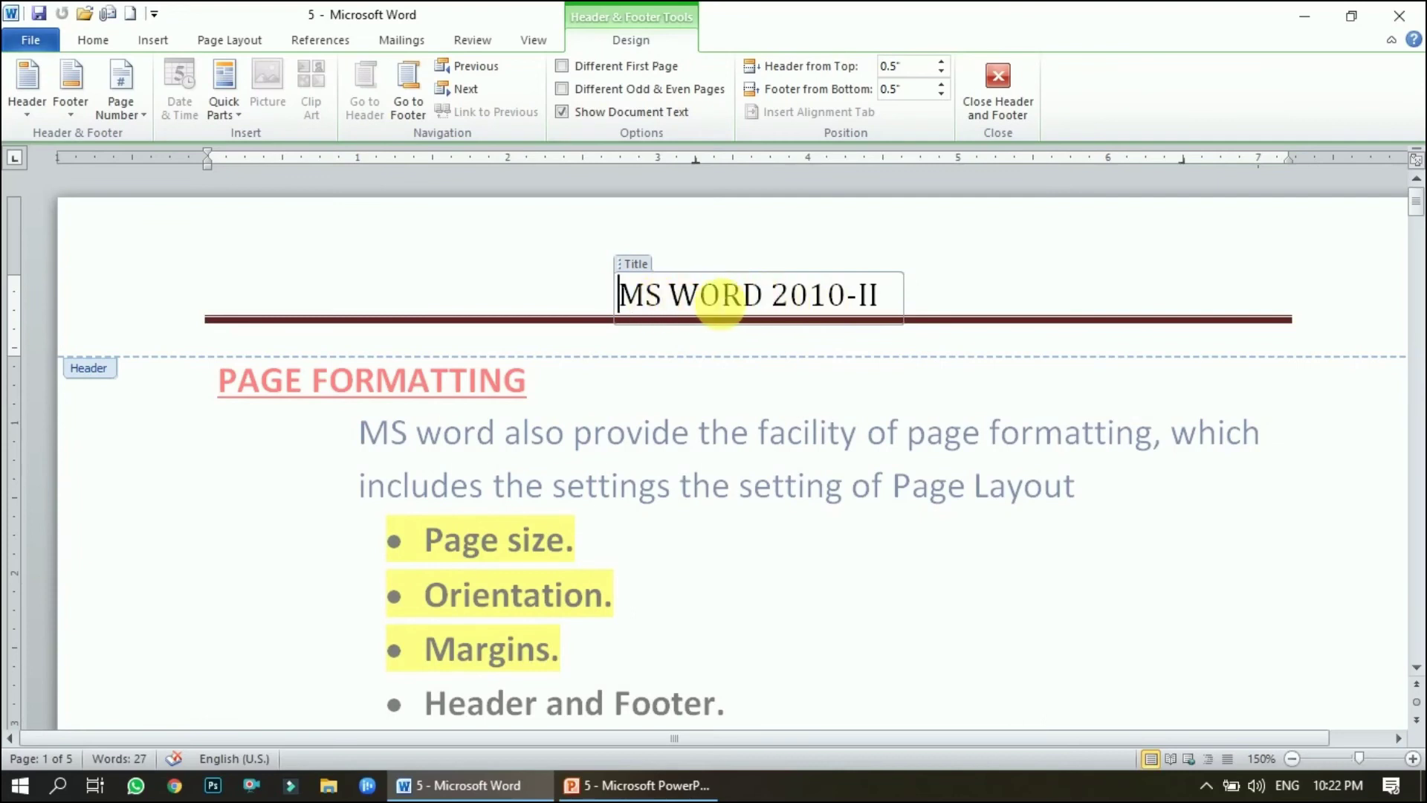
drag(637, 297, 873, 320)
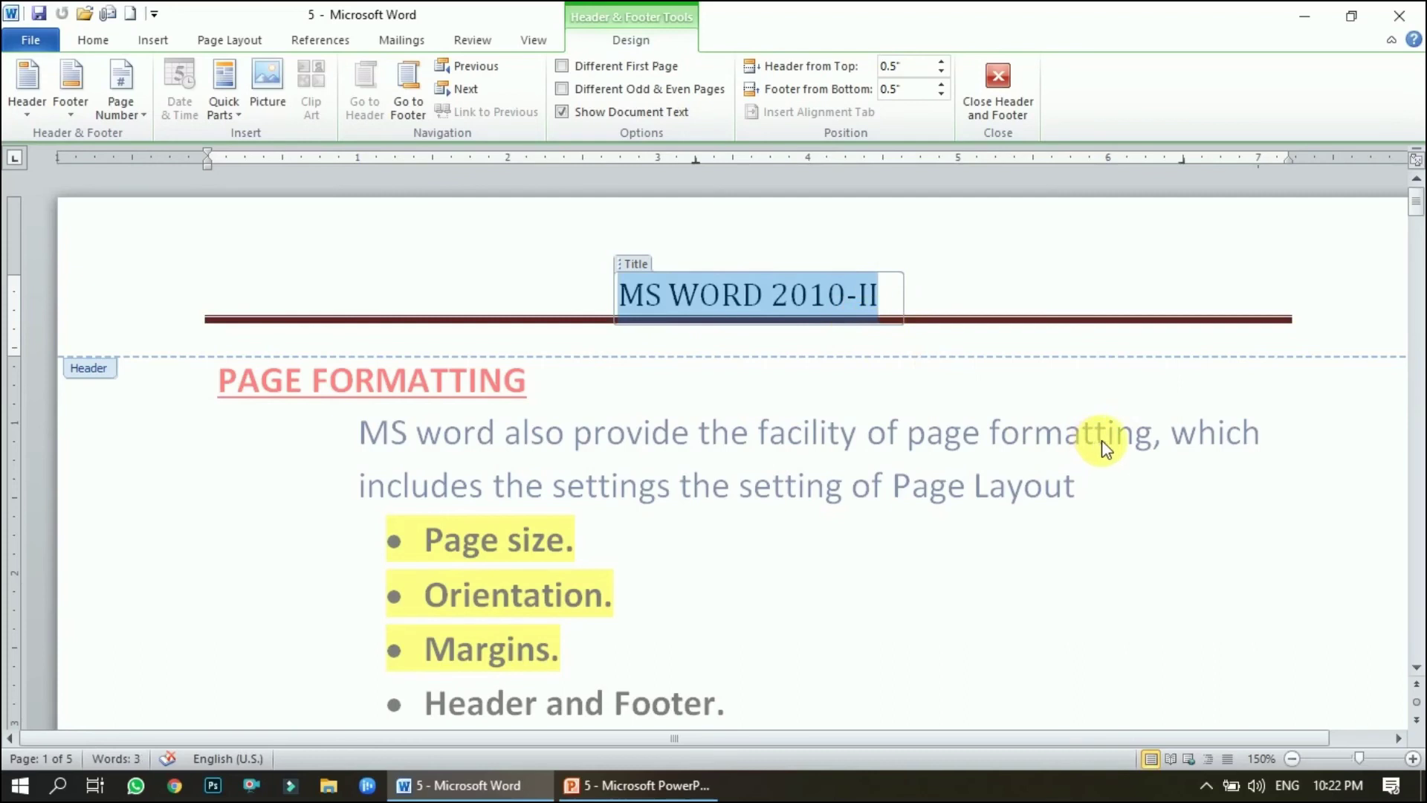
text(chapte)
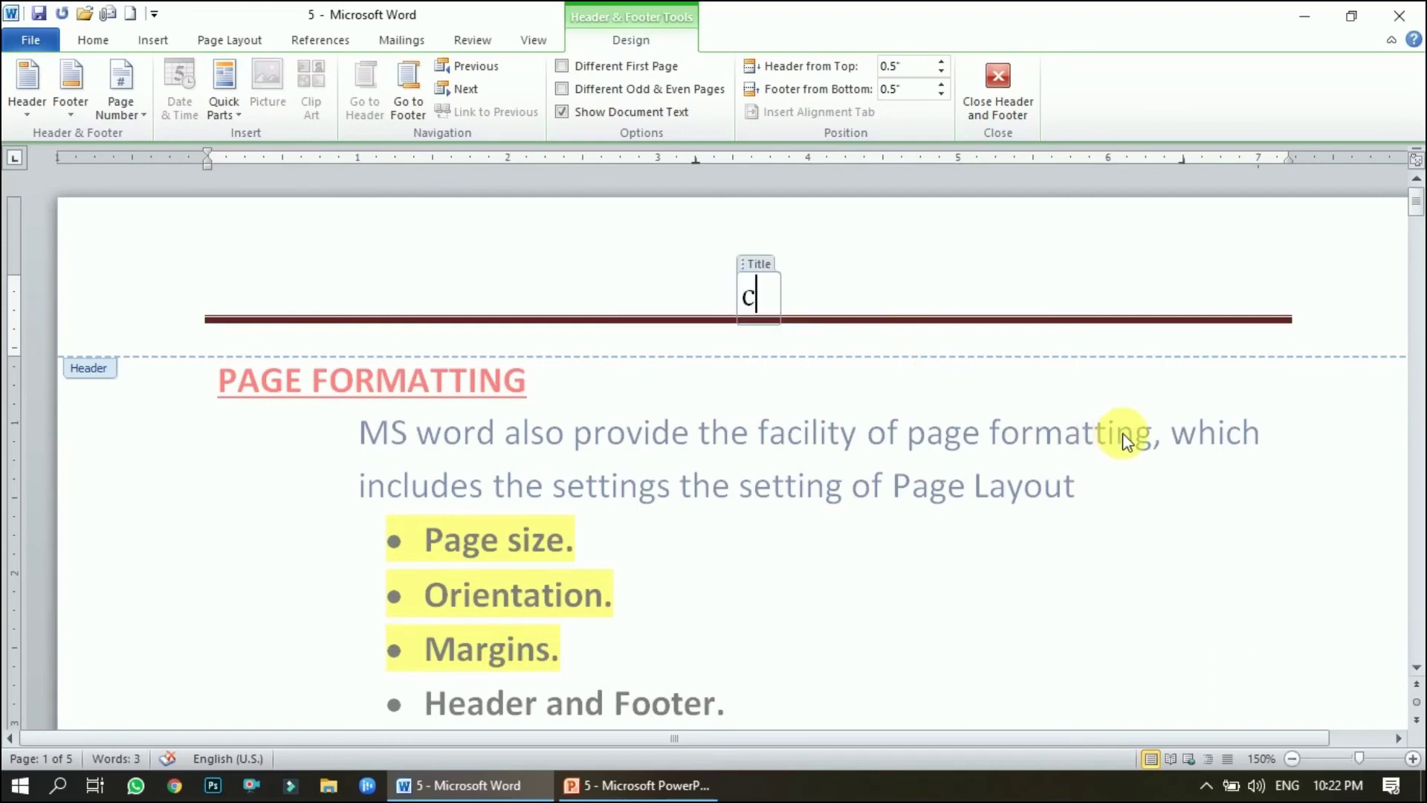
text(r)
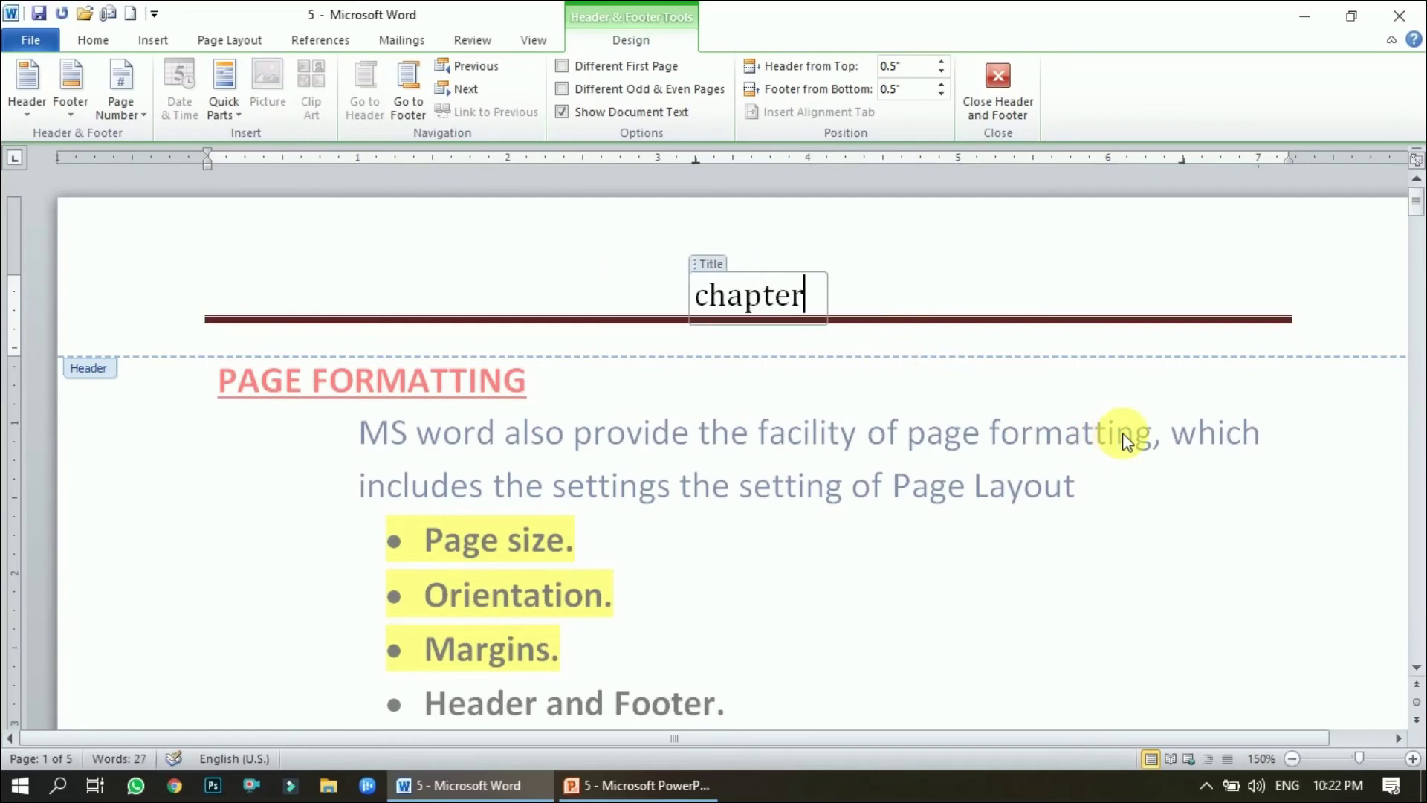
text(-9)
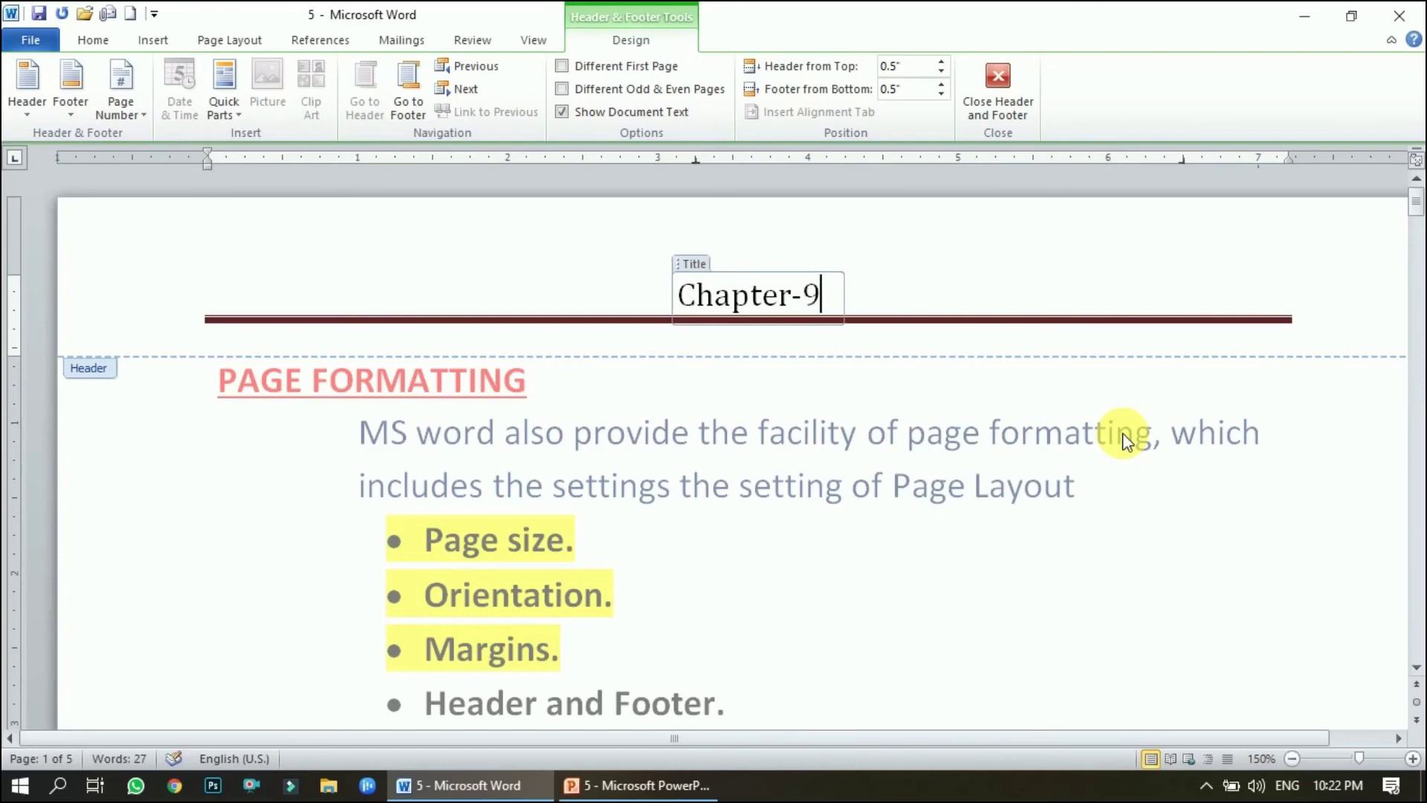
click(997, 82)
click(1067, 497)
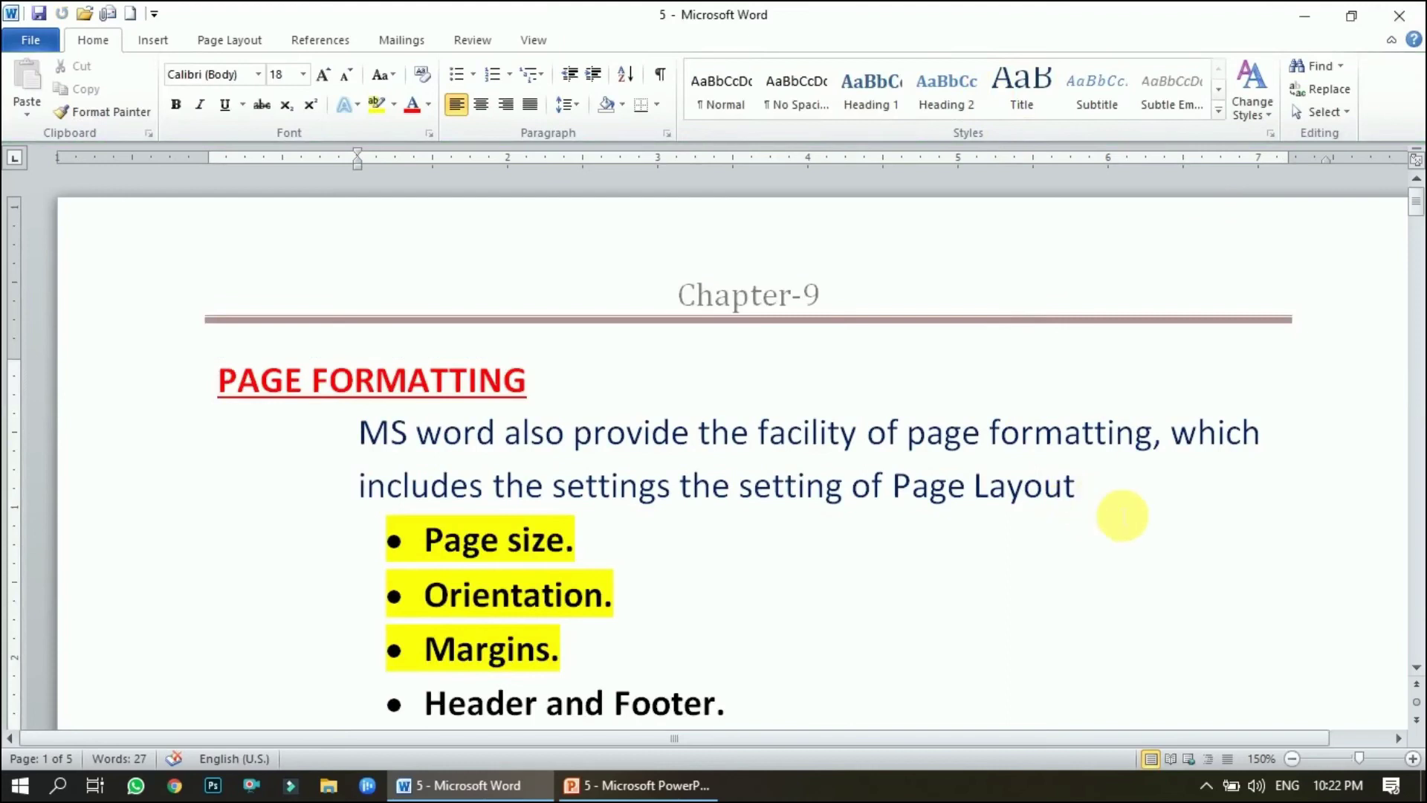
Step: Remove the Chapter-9 header and add the built-in Annual footer with page numbers
click(151, 45)
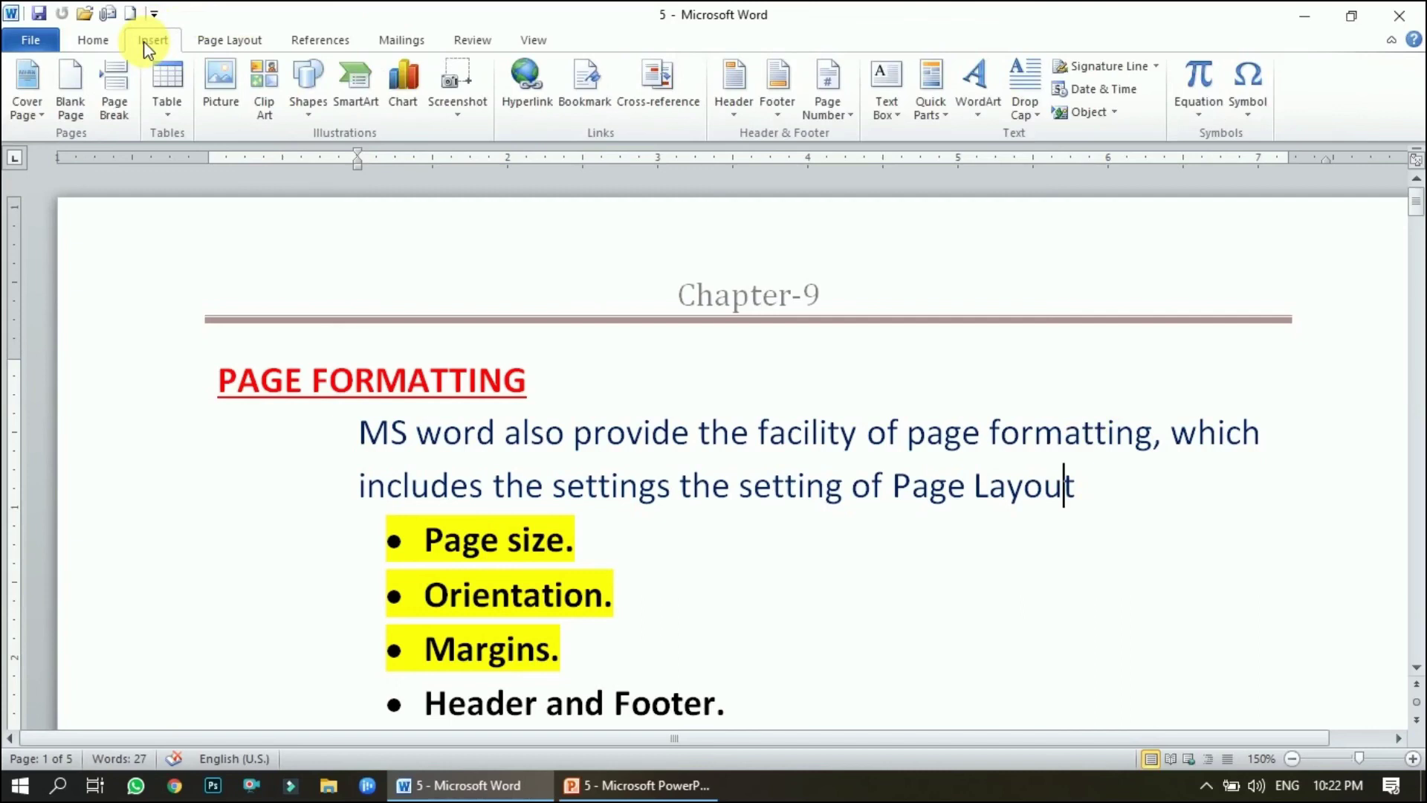
click(734, 111)
click(790, 626)
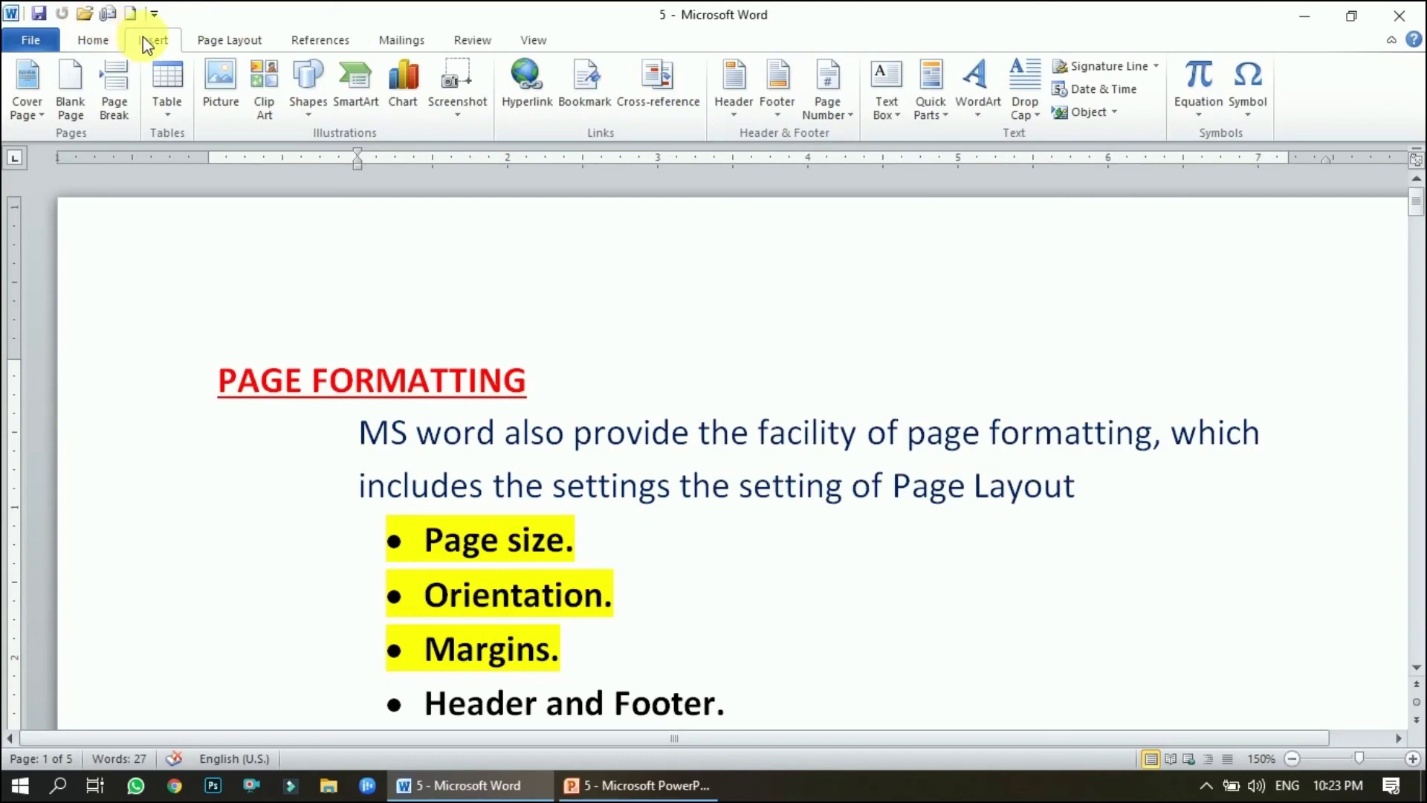
click(773, 115)
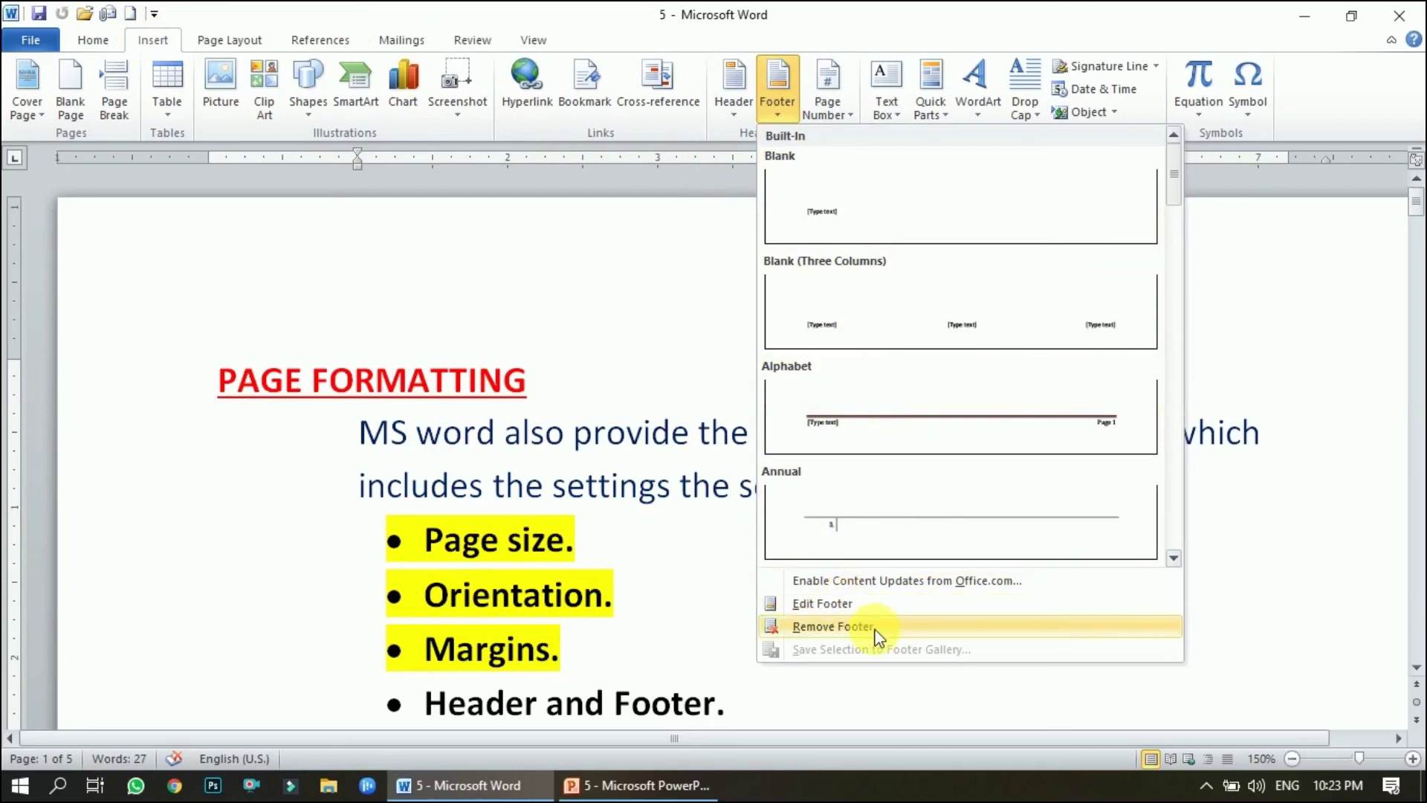
click(873, 528)
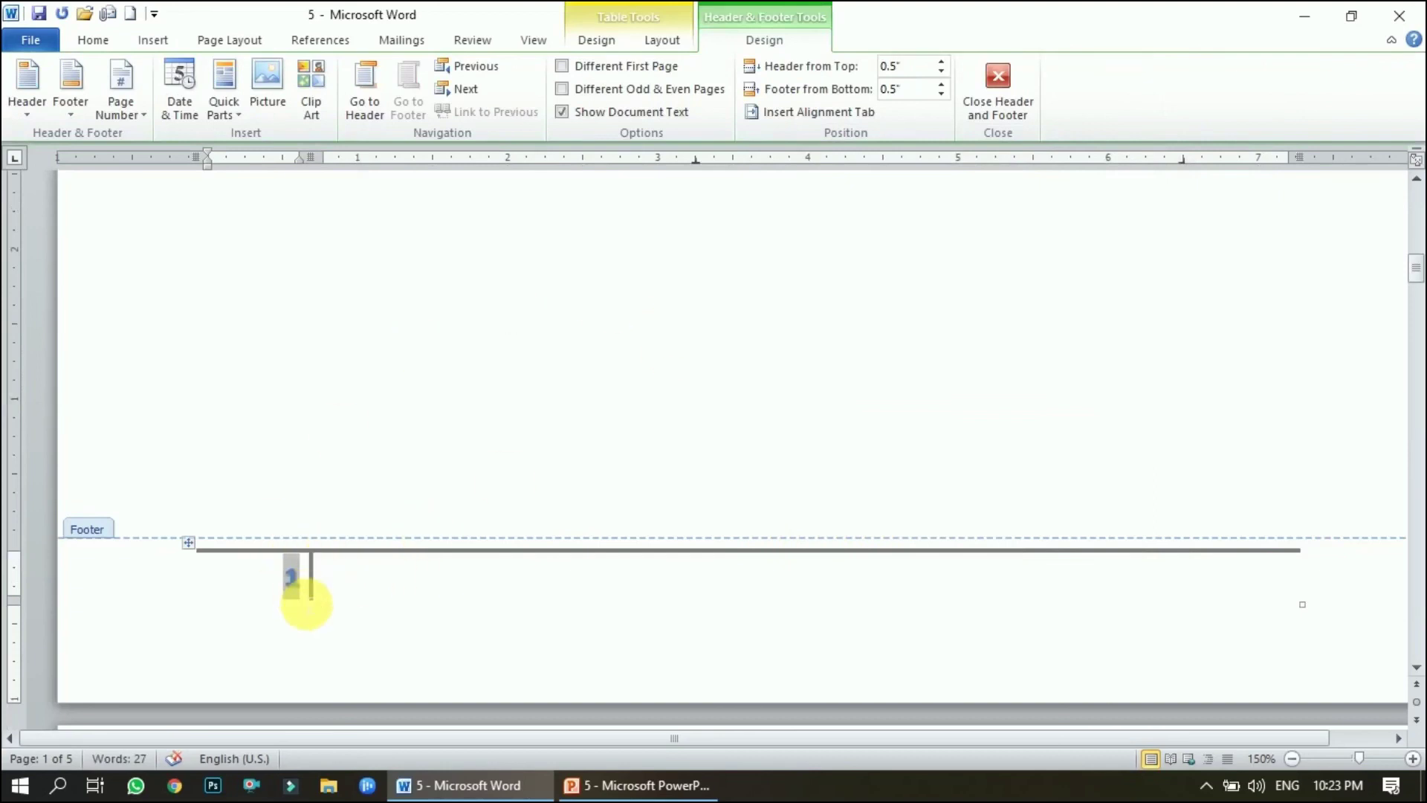
Step: Close footer editing, check page numbers 1, 2, 3 across the pages, and return to the top
click(995, 86)
scroll(892, 535, down, 10)
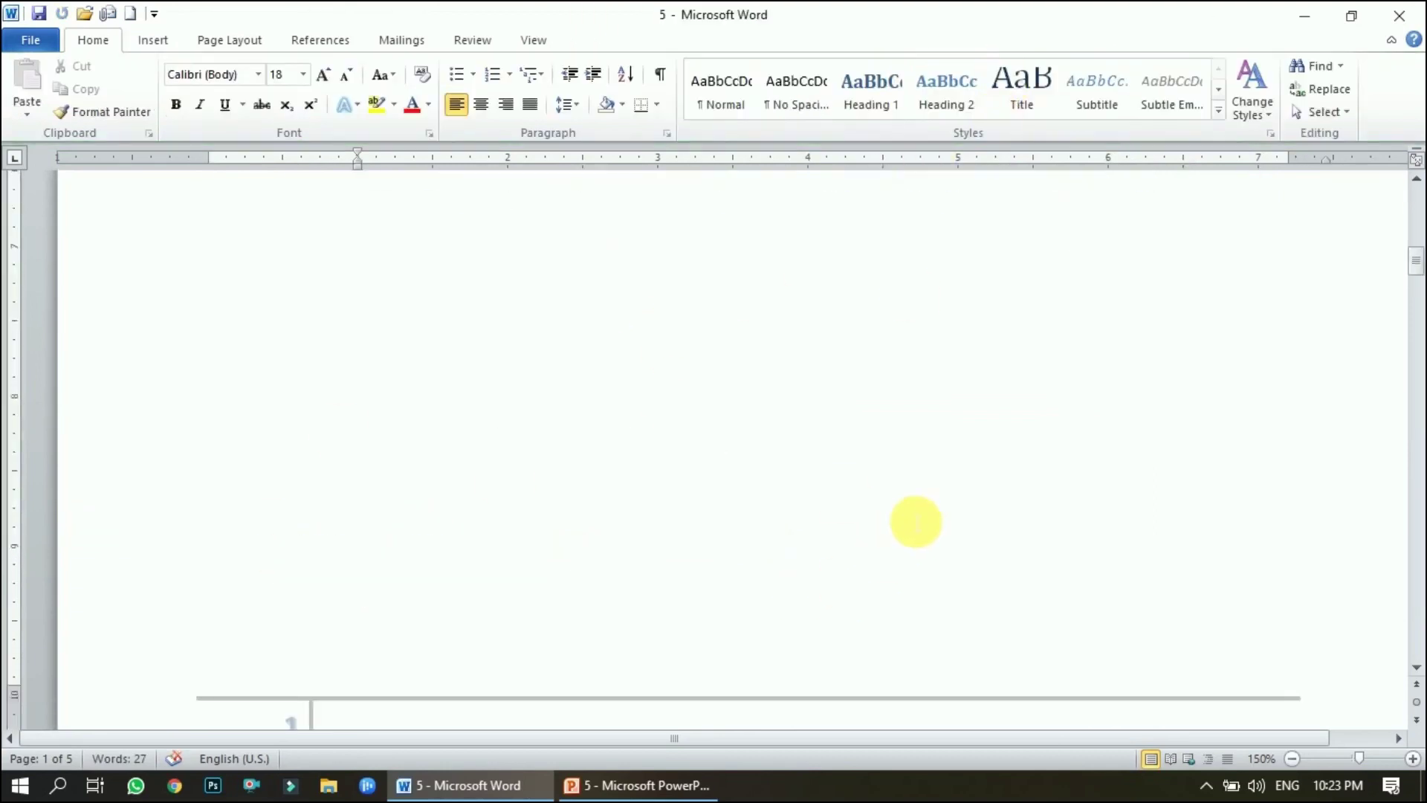
scroll(916, 522, down, 15)
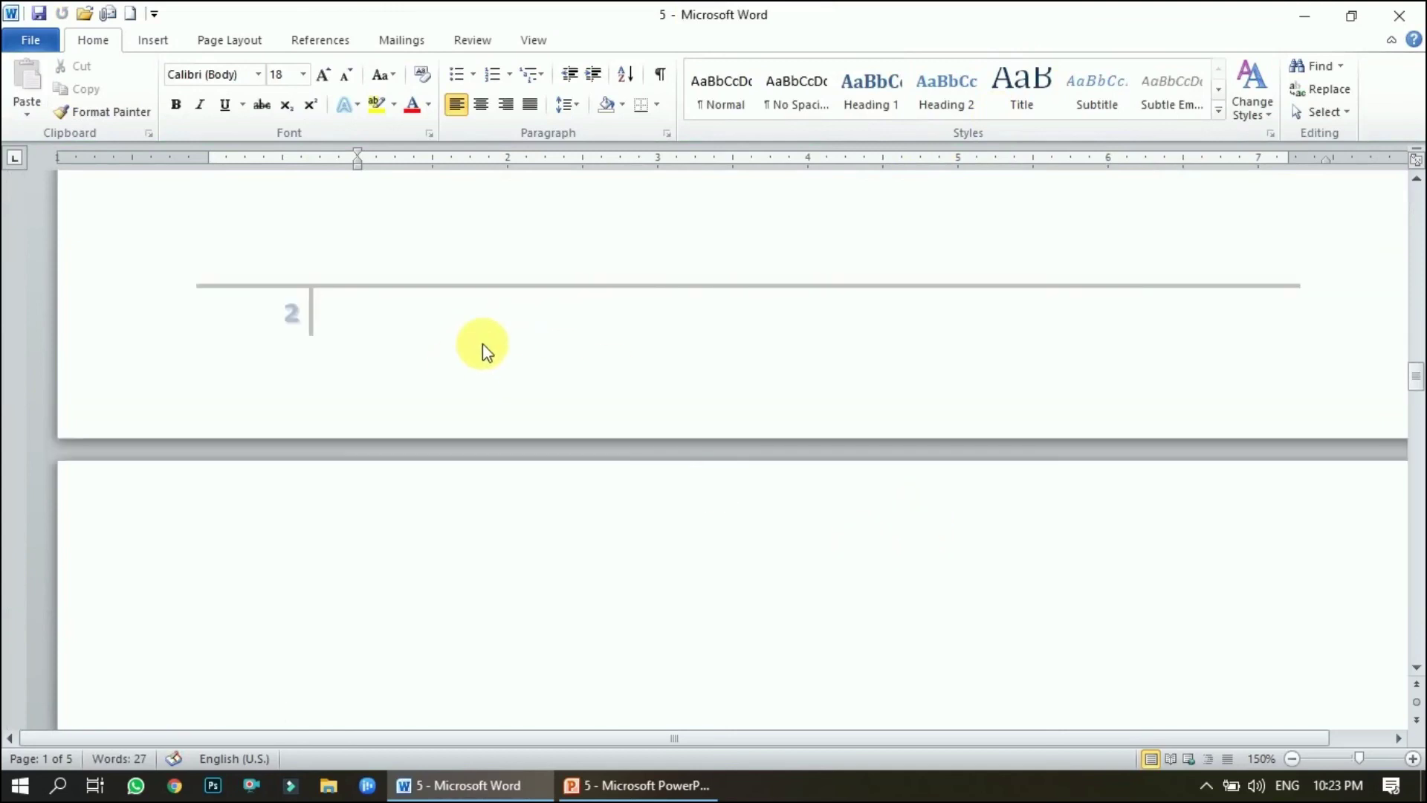
scroll(304, 309, down, 15)
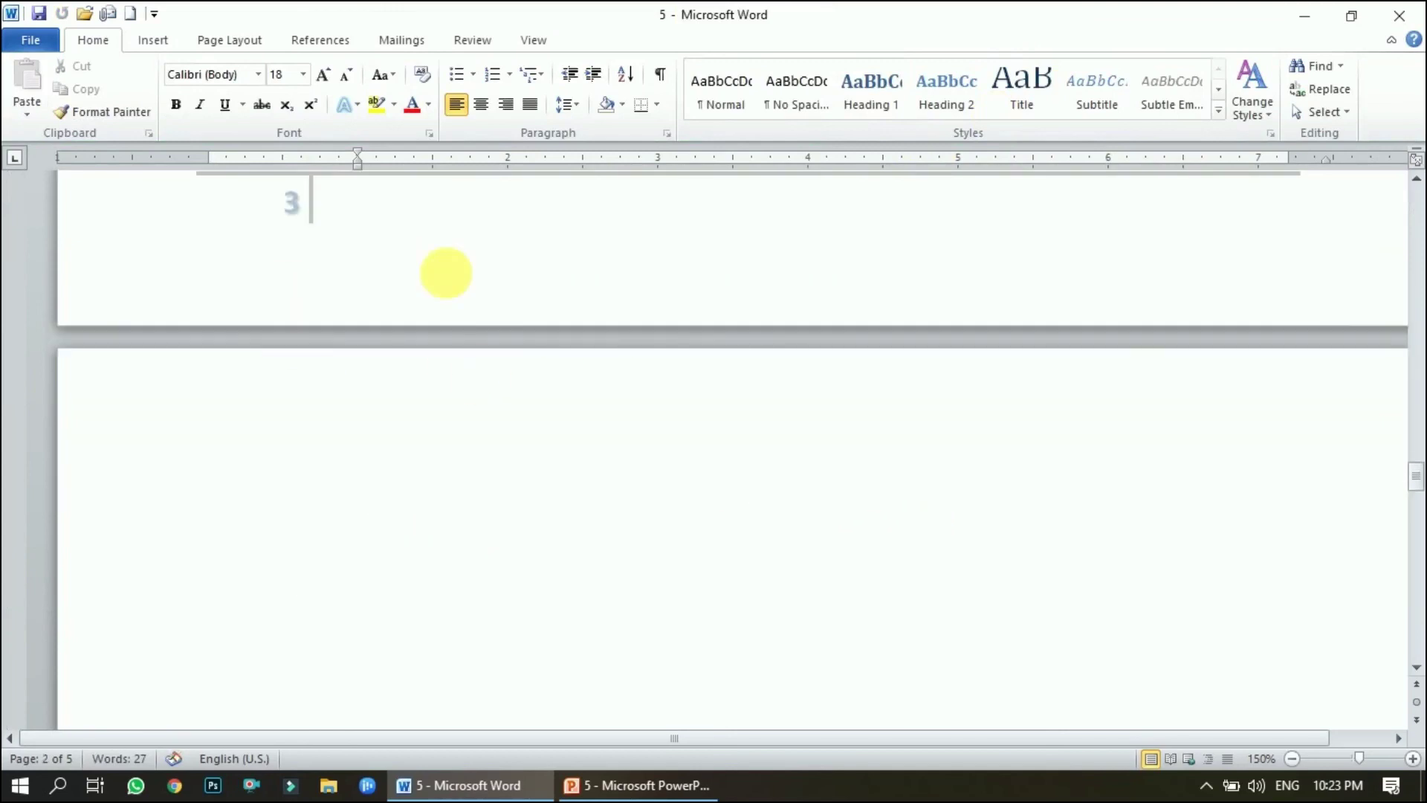
scroll(325, 299, down, 5)
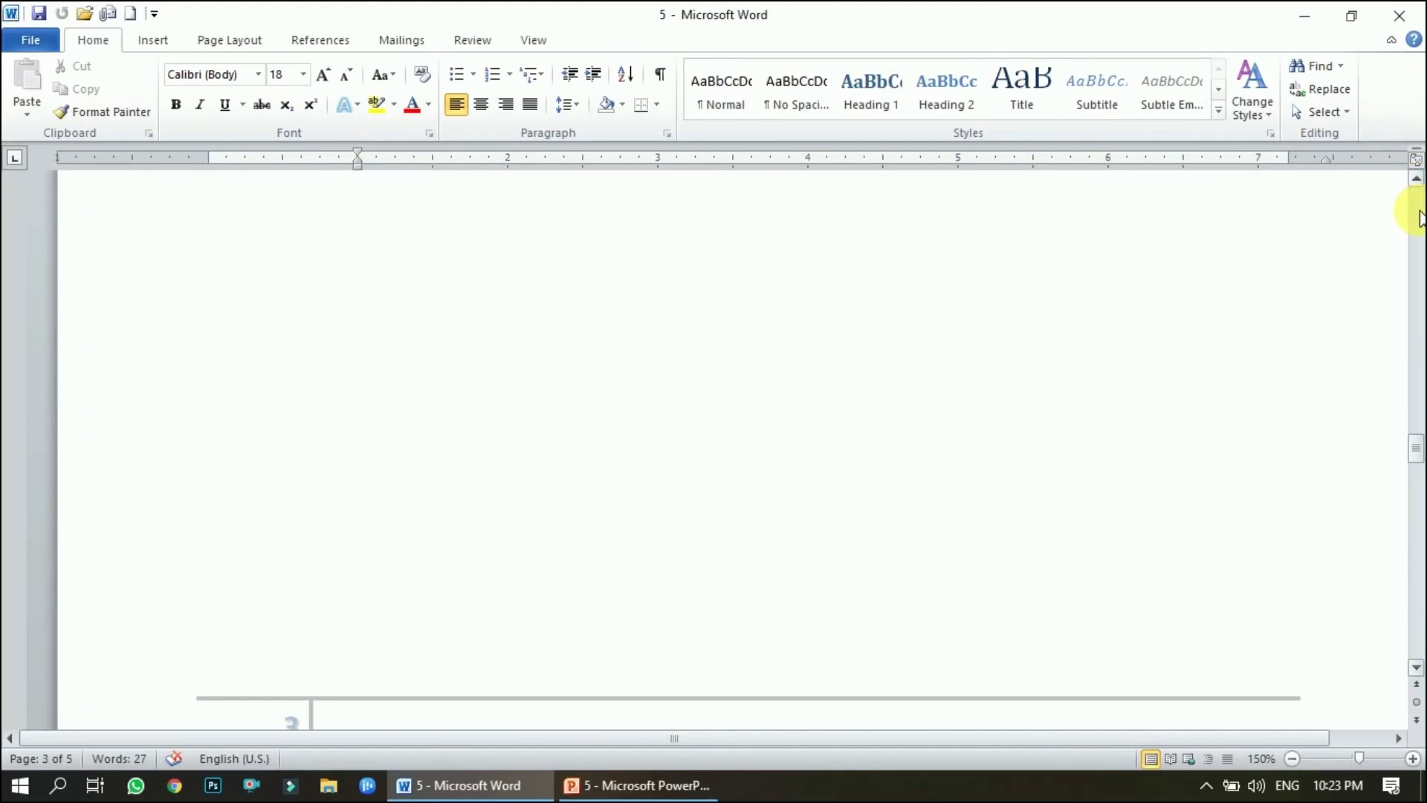
click(1414, 208)
drag(1418, 201, 1418, 185)
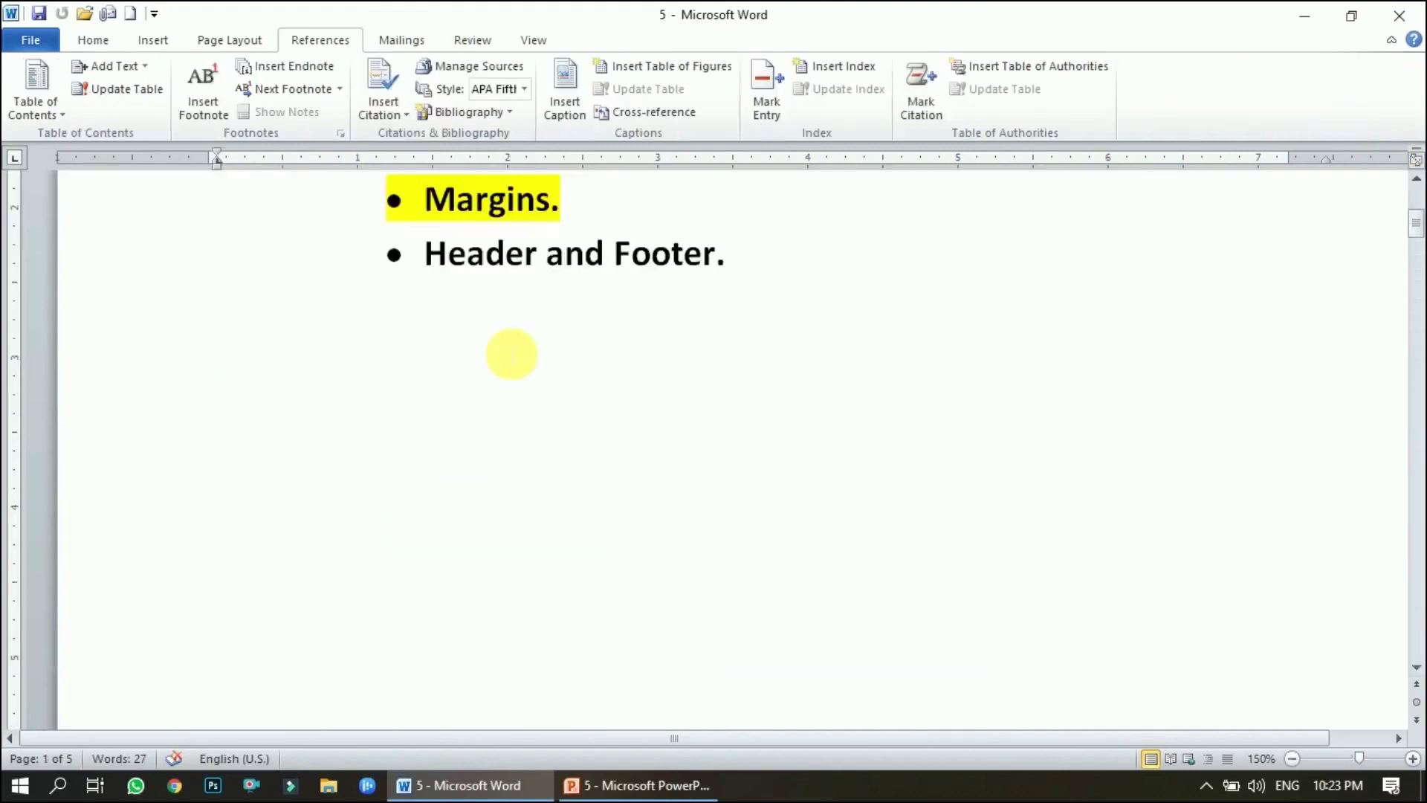
Step: Highlight the 'Header and Footer.' bullet in yellow with Text Highlight Color
scroll(510, 349, up, 6)
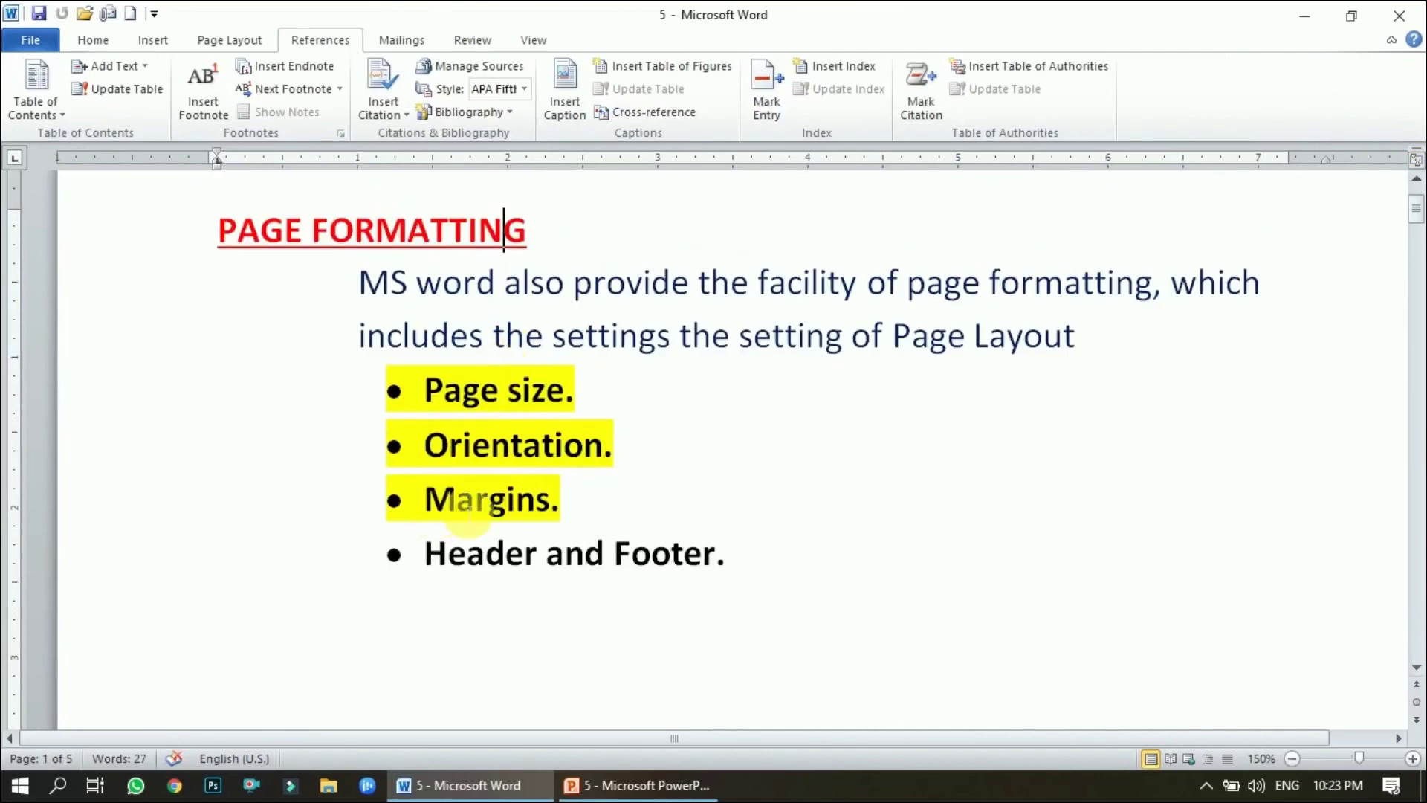
click(94, 40)
click(377, 105)
drag(426, 552, 760, 582)
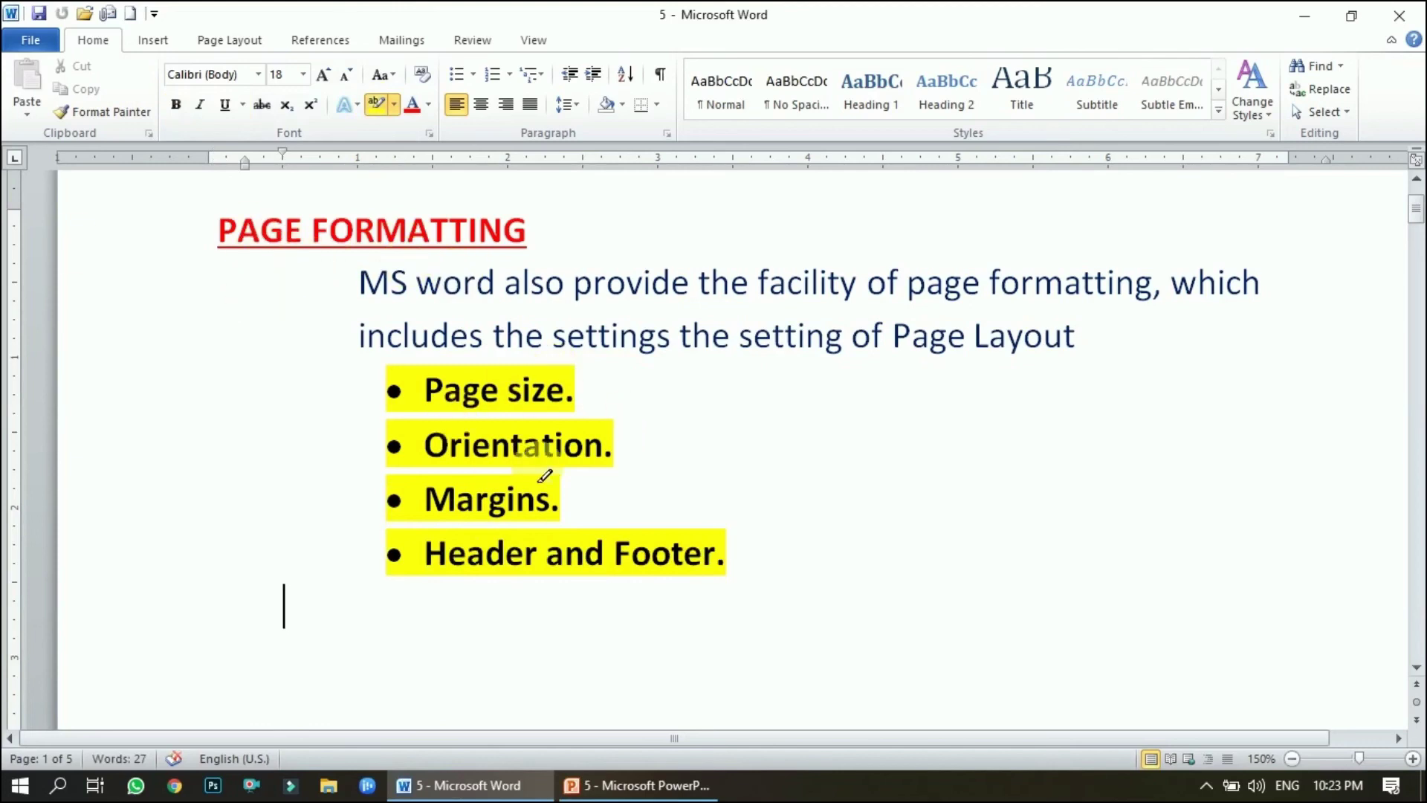
click(673, 599)
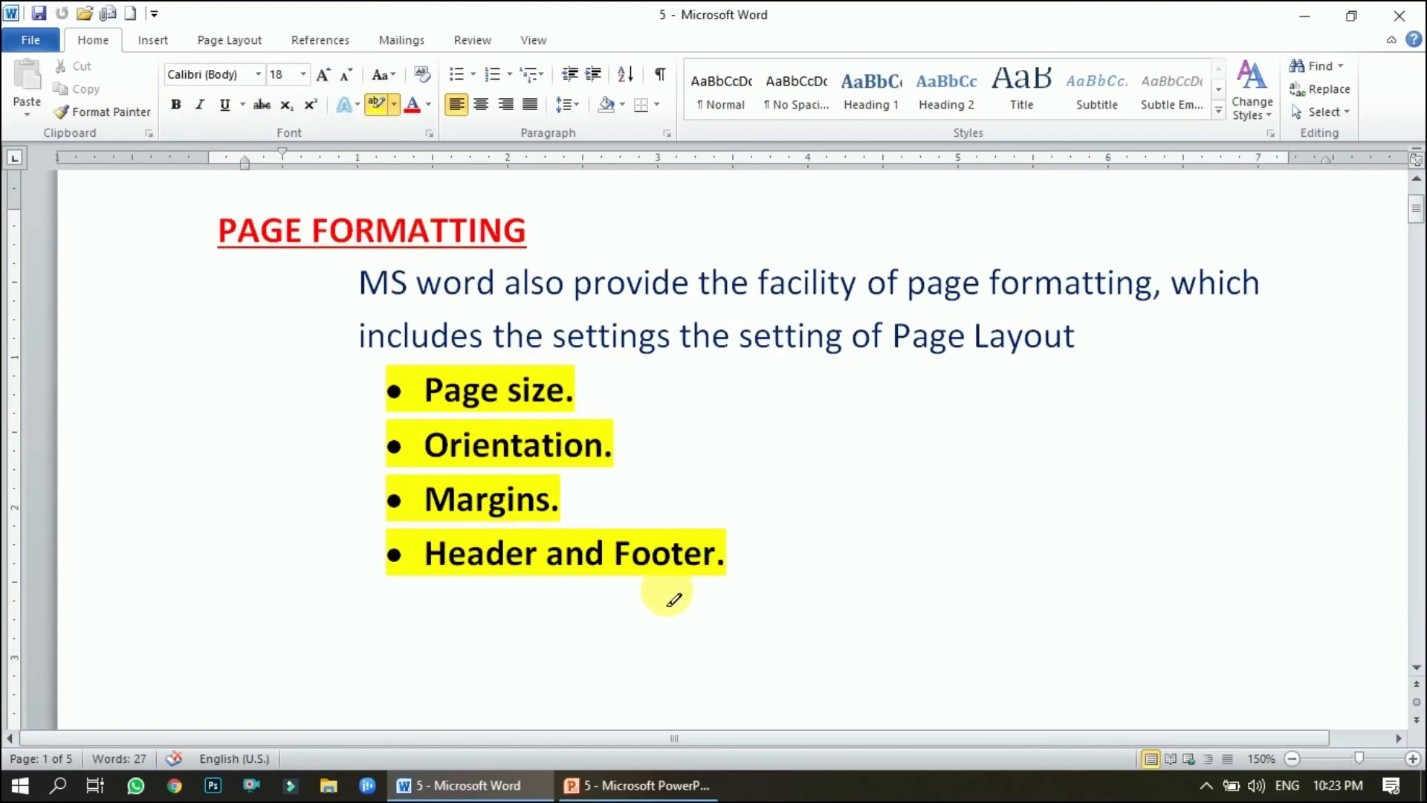